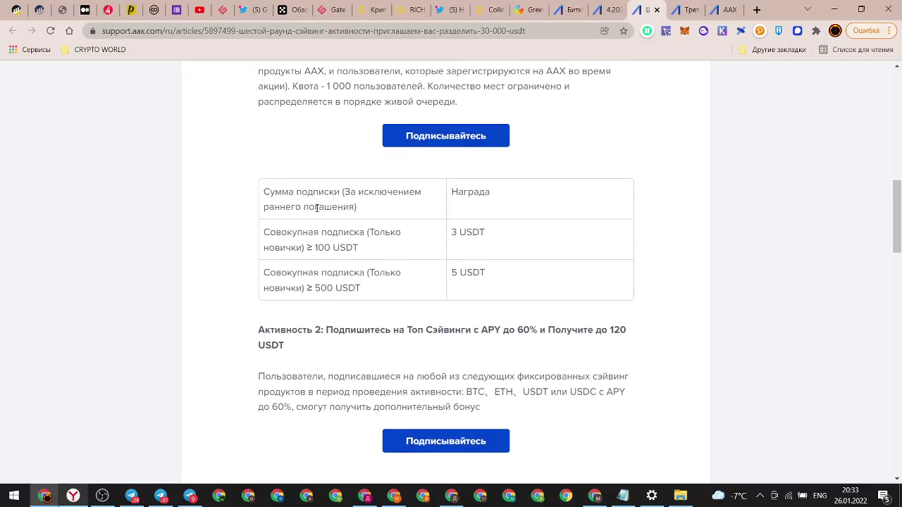
Review the 100 USDT subscription threshold and the newcomers-only subscription wording in the reward table
drag(299, 238, 373, 253)
click(362, 249)
click(333, 268)
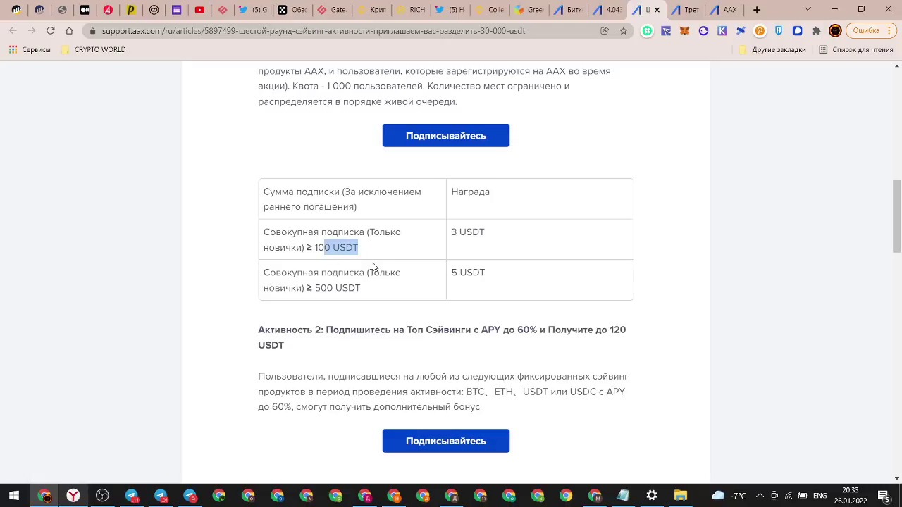
scroll(381, 268, up, 2)
scroll(423, 317, down, 2)
click(416, 258)
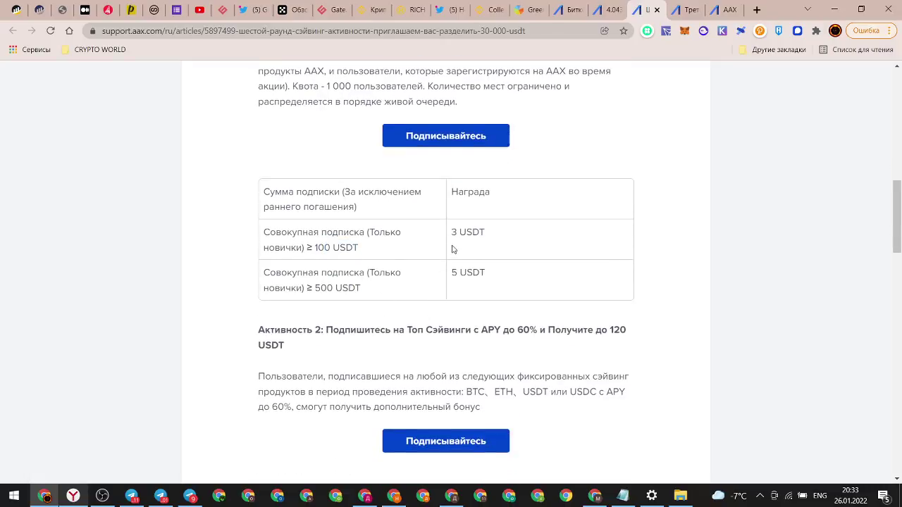
drag(343, 272, 386, 292)
click(356, 306)
Check the 500 USDT tier with its 5 USDT reward and scan the remaining reward tiers
click(396, 300)
drag(434, 274, 493, 279)
click(403, 291)
scroll(423, 317, down, 2)
scroll(459, 252, down, 4)
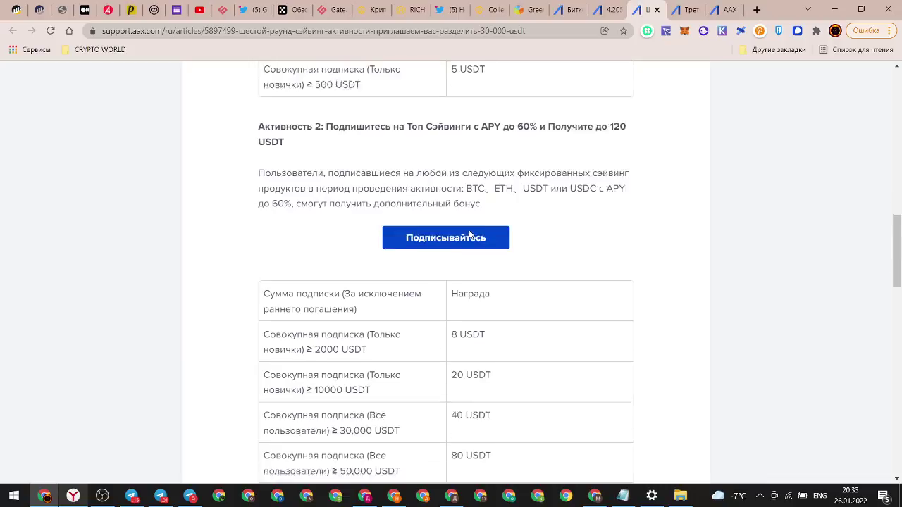
scroll(416, 227, up, 2)
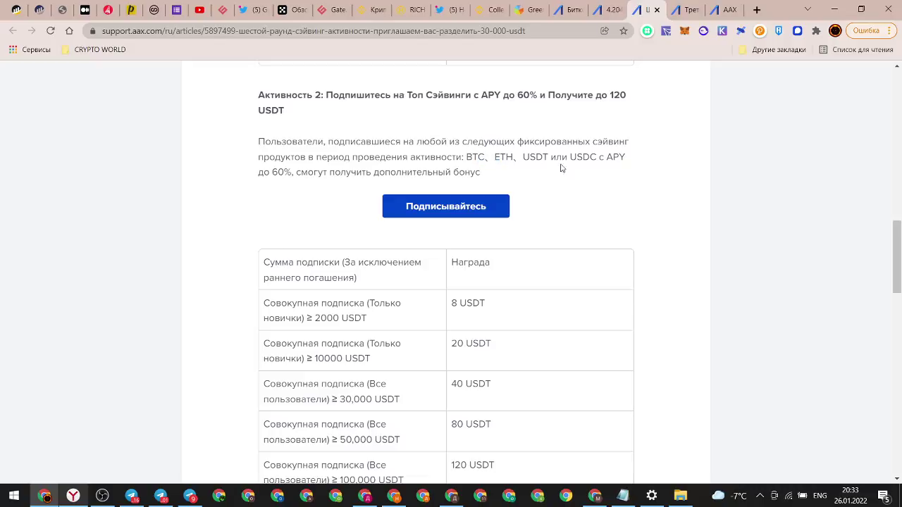
scroll(384, 204, down, 1)
scroll(401, 202, up, 1)
Glance at the LOOKS/USDT trading and savings product pages, then go back to the savings-round article
click(608, 9)
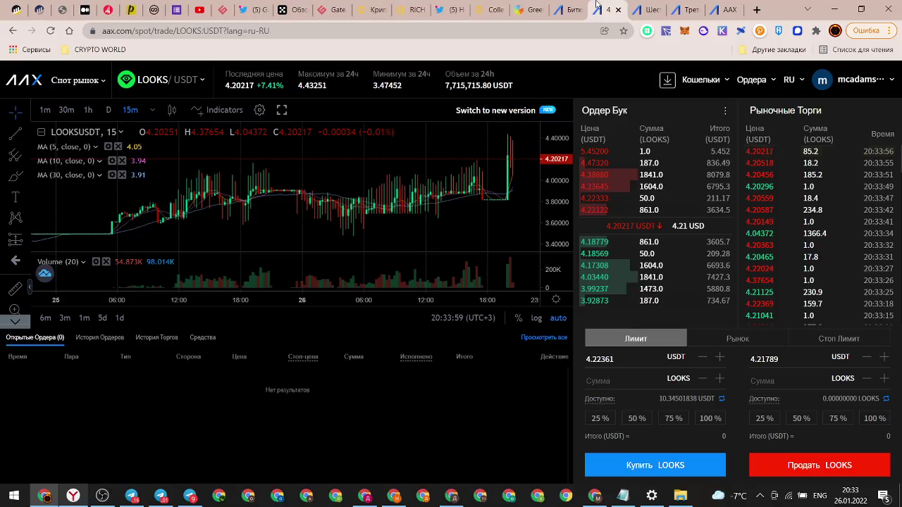
click(572, 7)
scroll(491, 202, down, 7)
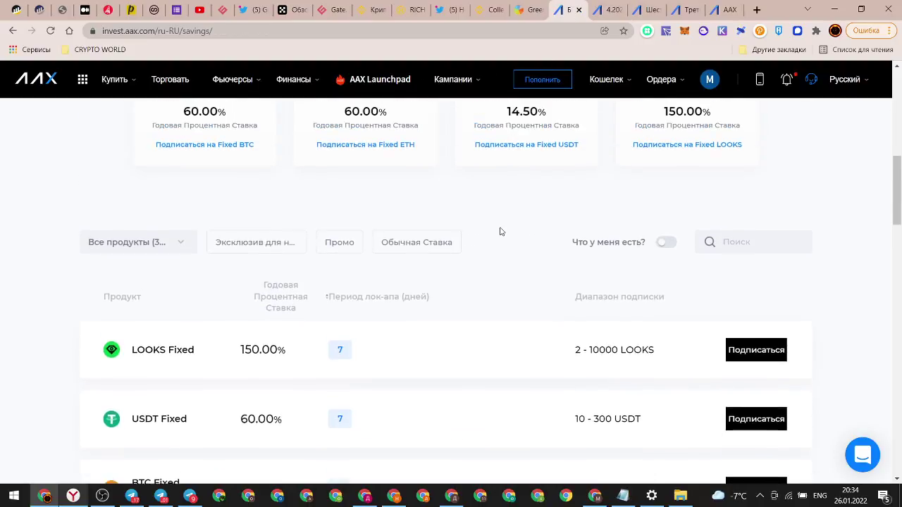
scroll(601, 213, up, 1)
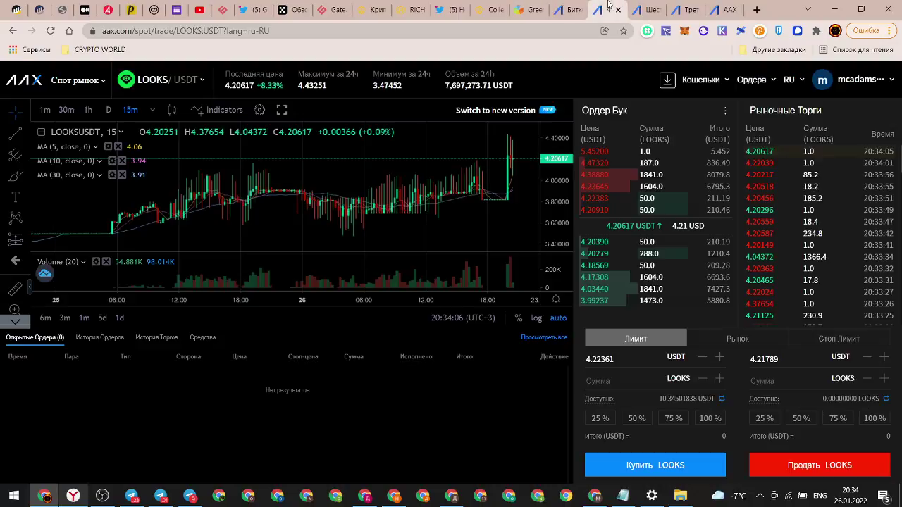
click(606, 8)
click(568, 9)
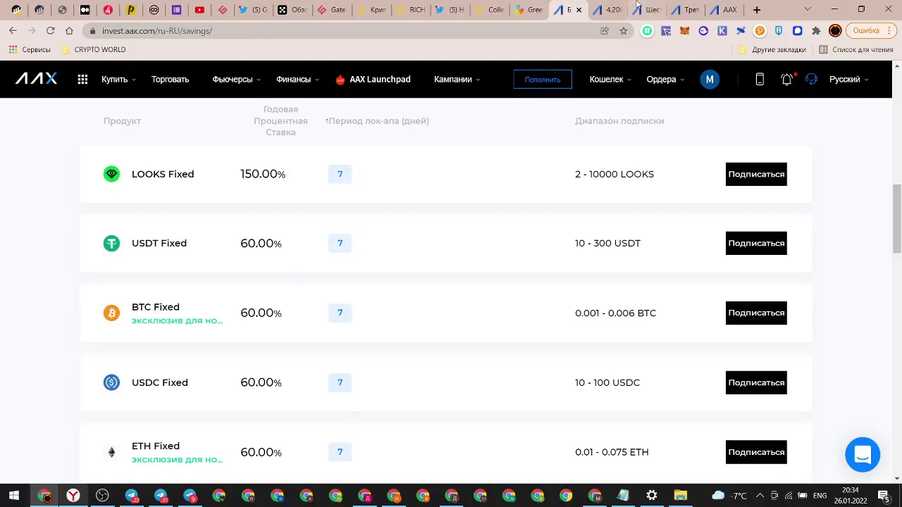
click(645, 9)
scroll(586, 312, down, 2)
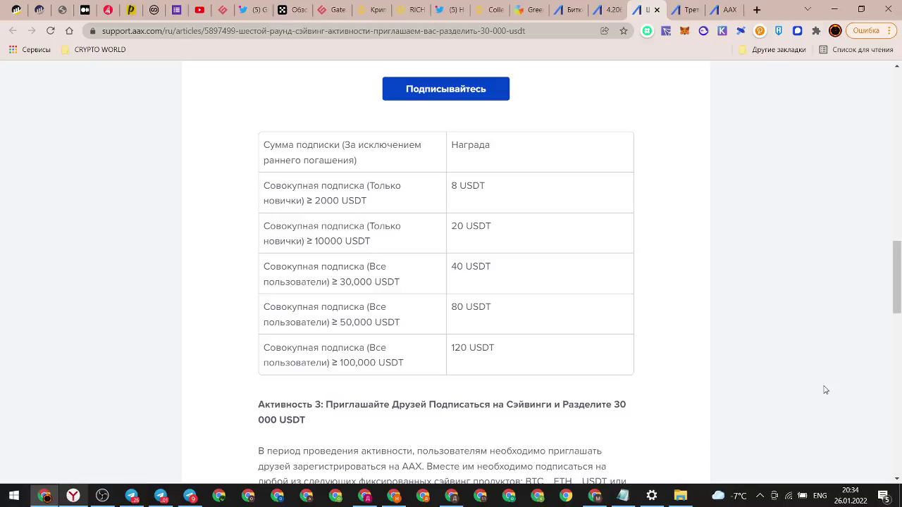
Review the 8 USDT reward, the 2000 USDT tier and the 120 USDT top reward
drag(449, 184, 494, 200)
click(335, 212)
drag(316, 201, 517, 200)
click(517, 200)
drag(462, 347, 476, 348)
click(500, 347)
scroll(500, 347, down, 3)
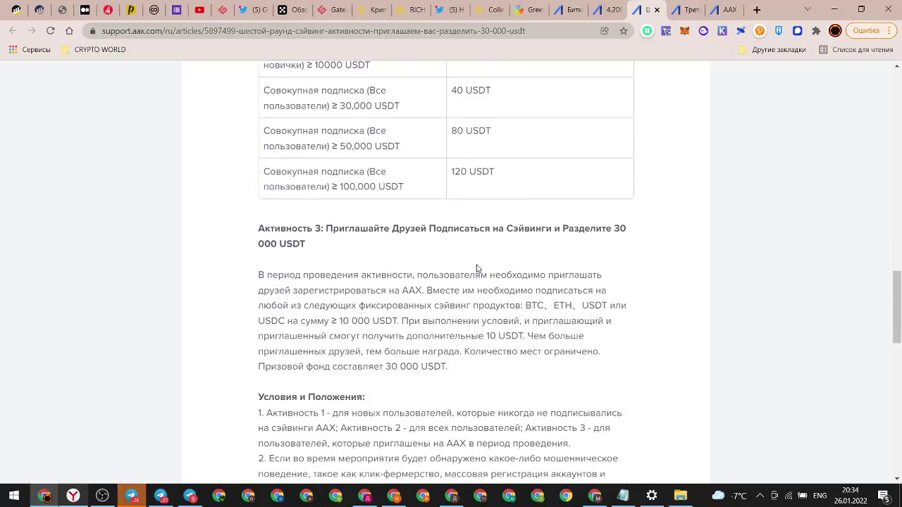
scroll(477, 267, down, 3)
scroll(501, 242, up, 3)
Browse the fixed savings product list, noting the ETH amount range
click(599, 10)
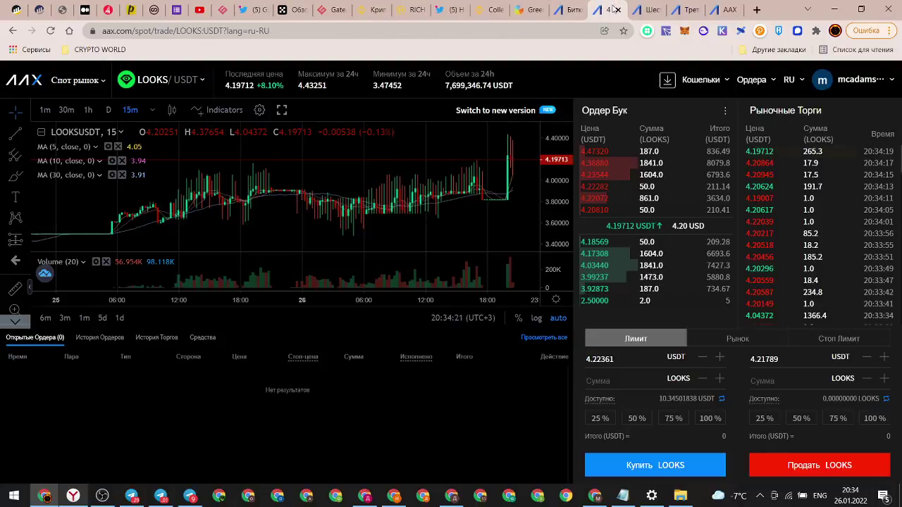
click(576, 9)
scroll(491, 246, down, 10)
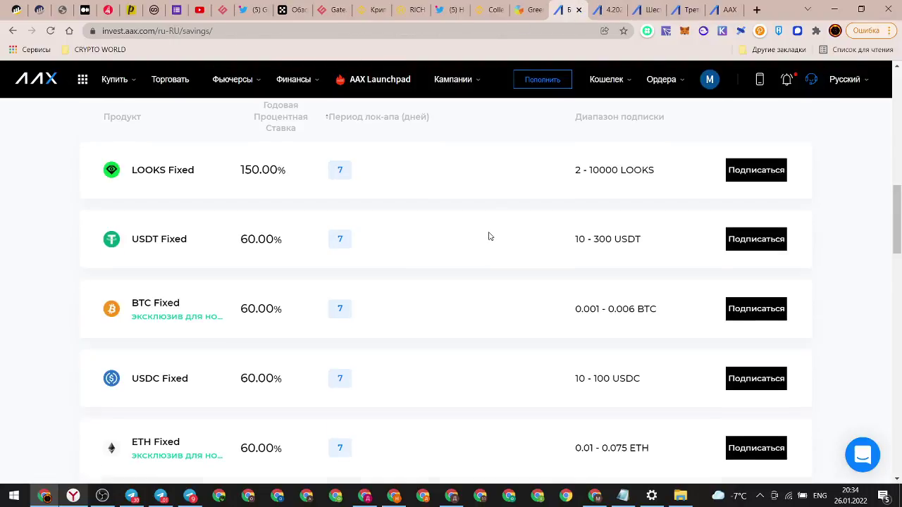
scroll(501, 258, up, 8)
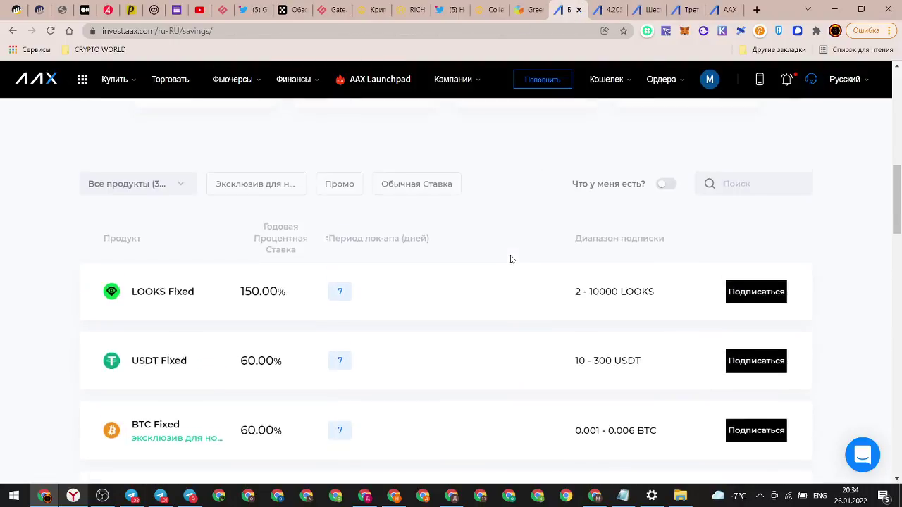
scroll(433, 277, down, 2)
scroll(374, 289, down, 6)
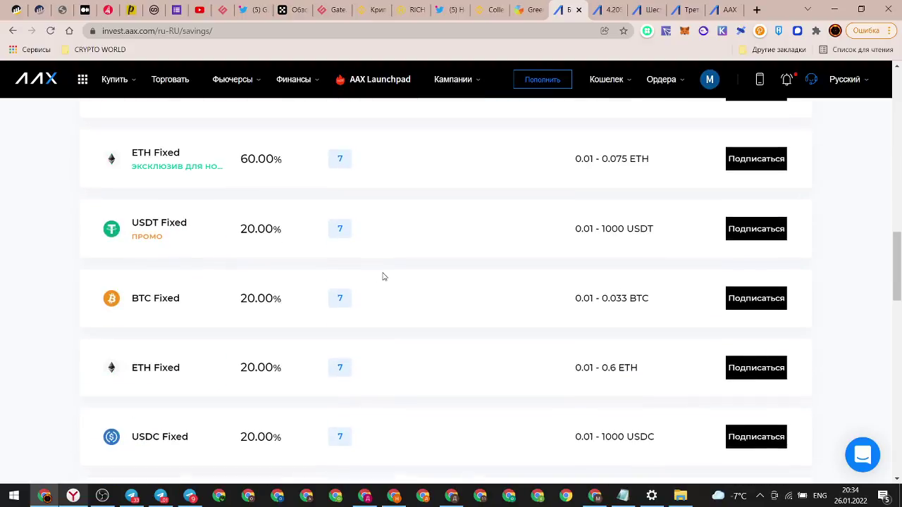
scroll(303, 265, up, 2)
scroll(303, 272, down, 2)
scroll(356, 266, up, 3)
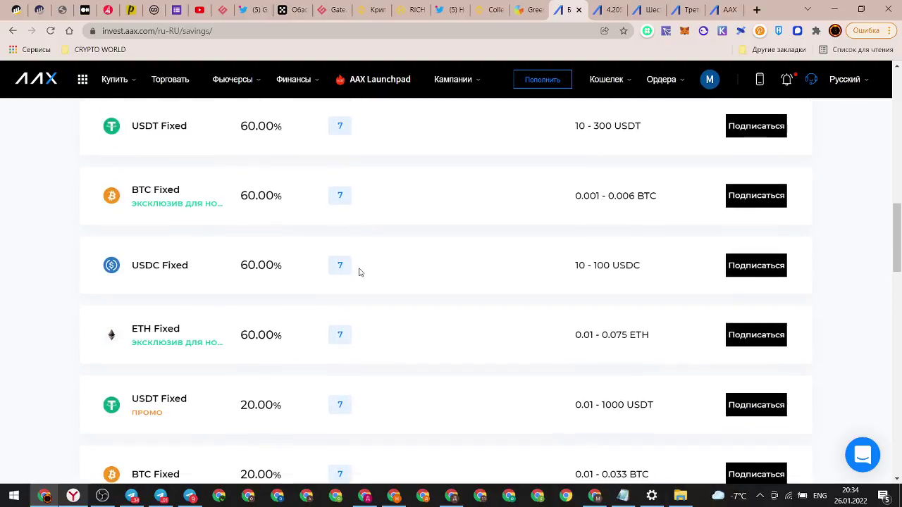
drag(559, 339, 610, 336)
click(350, 336)
scroll(362, 322, up, 4)
scroll(368, 313, down, 4)
scroll(368, 313, down, 4)
scroll(378, 310, up, 1)
scroll(382, 316, down, 3)
Load 20 more products via 'Показать еще 10', find LOOKS Fixed at 150.00%, then return to the article
click(459, 344)
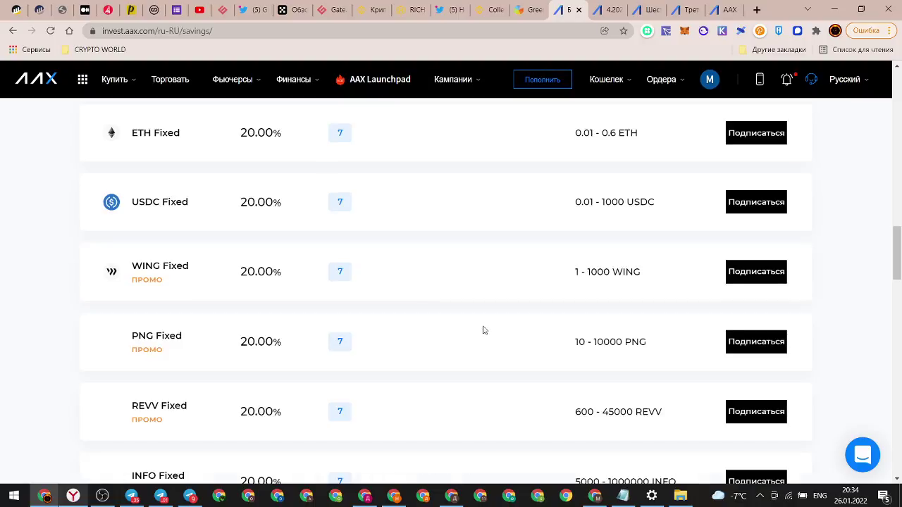
scroll(478, 331, down, 5)
scroll(448, 343, down, 2)
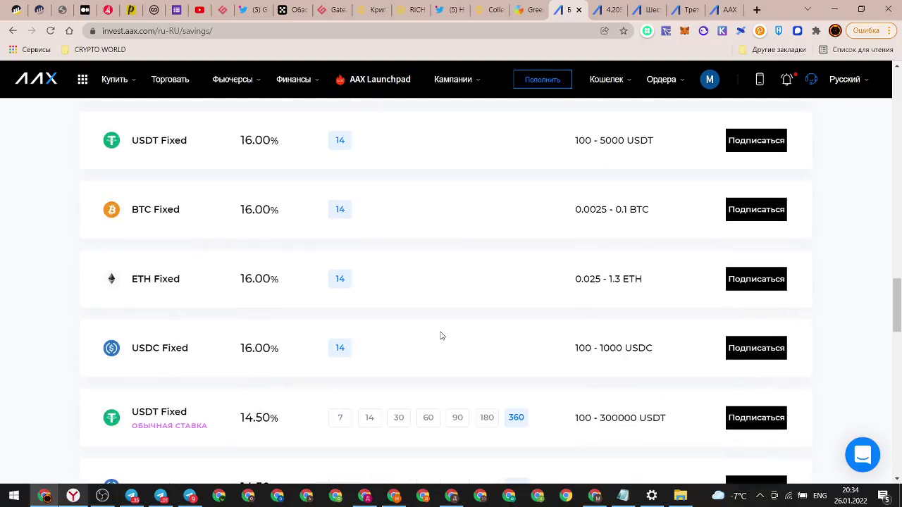
scroll(489, 383, down, 3)
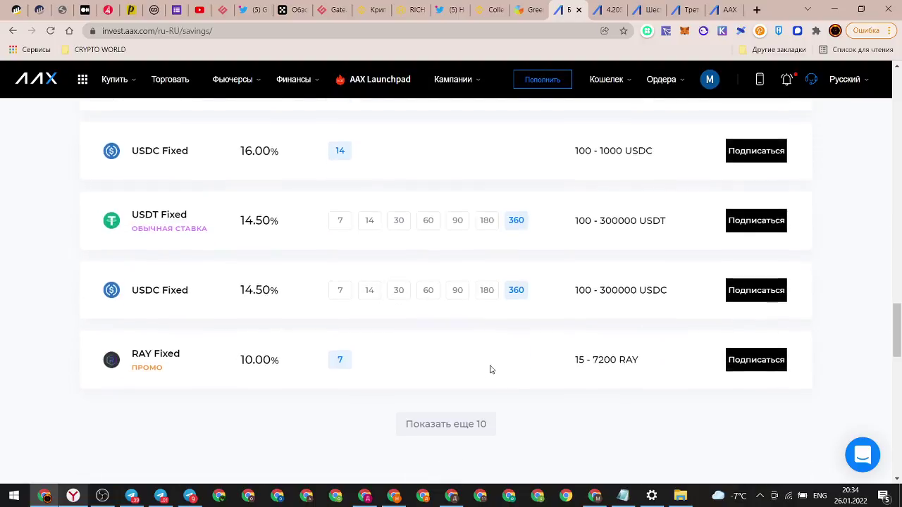
click(467, 400)
scroll(473, 339, down, 3)
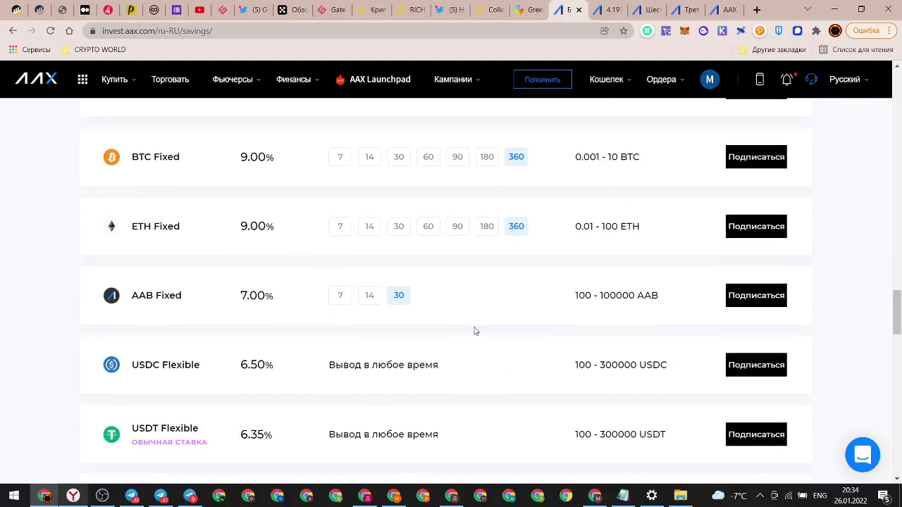
scroll(476, 329, up, 20)
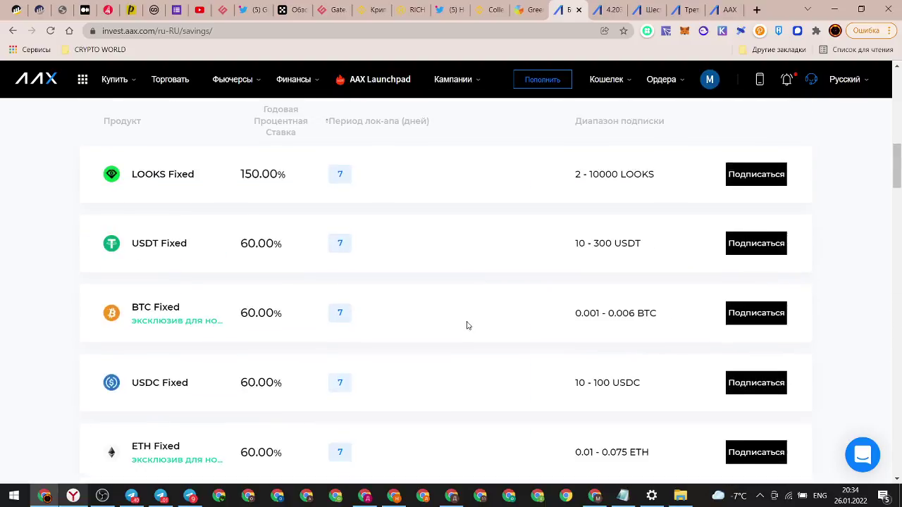
scroll(328, 327, down, 2)
drag(153, 297, 306, 313)
click(283, 306)
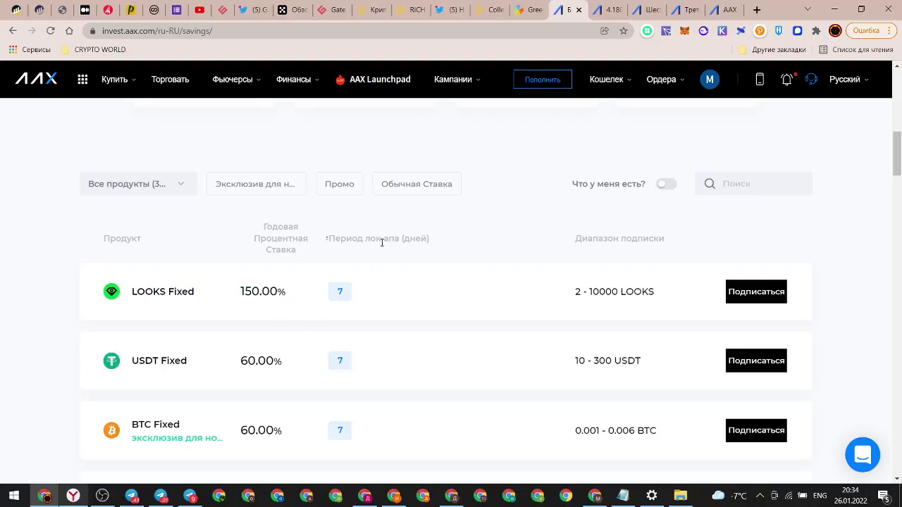
click(642, 10)
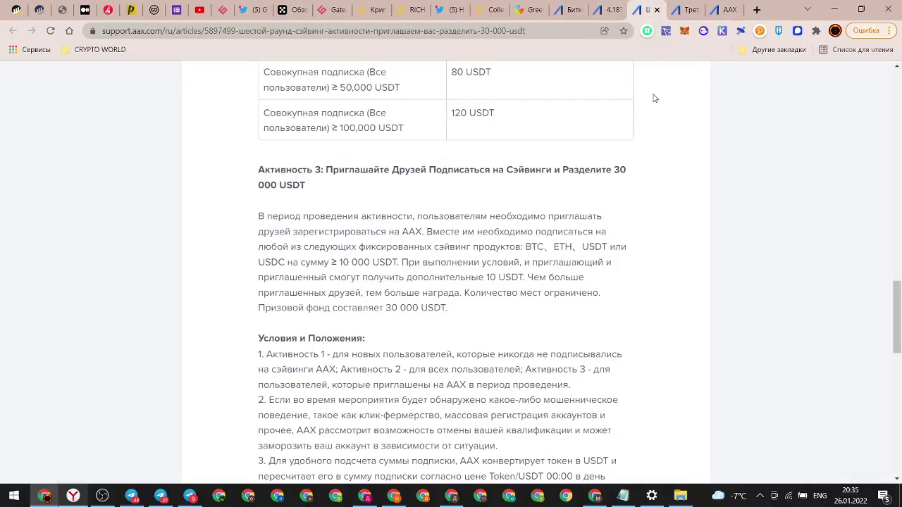
Scroll through the sixth savings-round article's terms
scroll(652, 95, up, 2)
scroll(652, 98, down, 3)
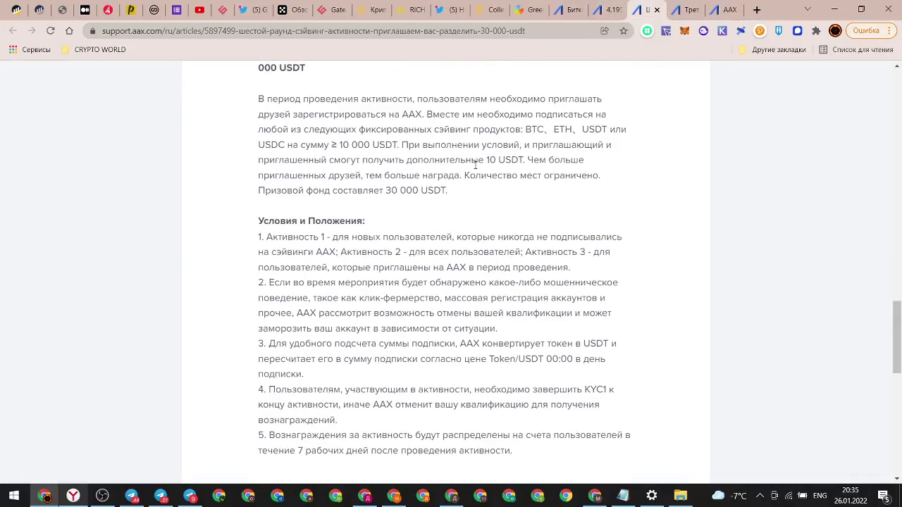
scroll(494, 170, down, 3)
scroll(522, 180, up, 10)
scroll(537, 179, up, 7)
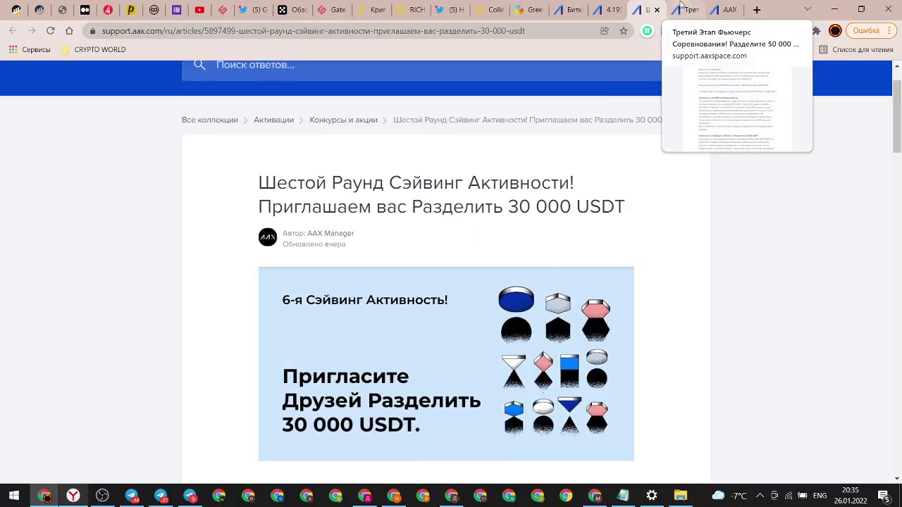
Open the 'Третий Этап' futures competition article, then switch to Telegram
click(680, 7)
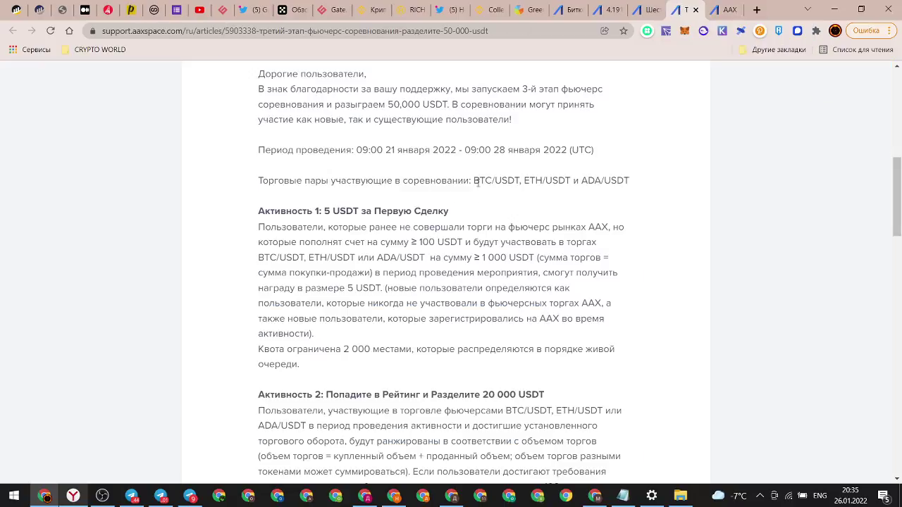
scroll(477, 187, up, 6)
scroll(494, 217, down, 3)
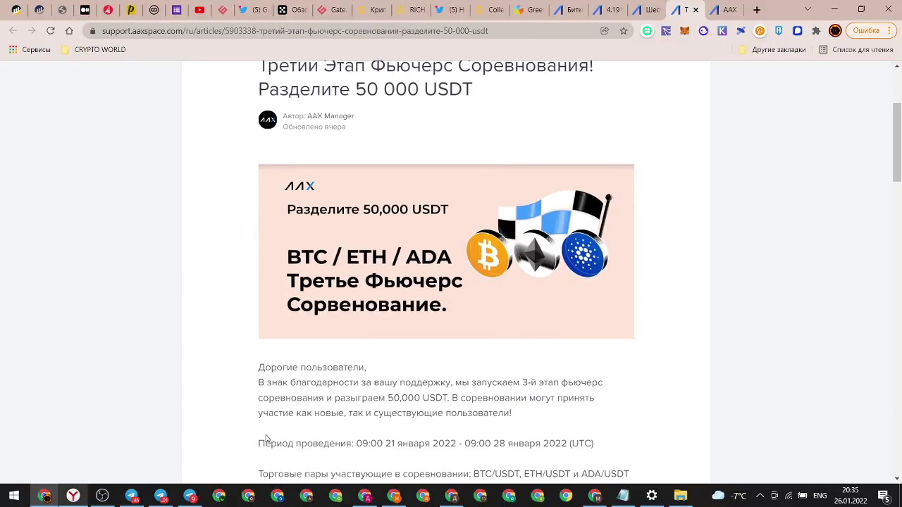
click(131, 496)
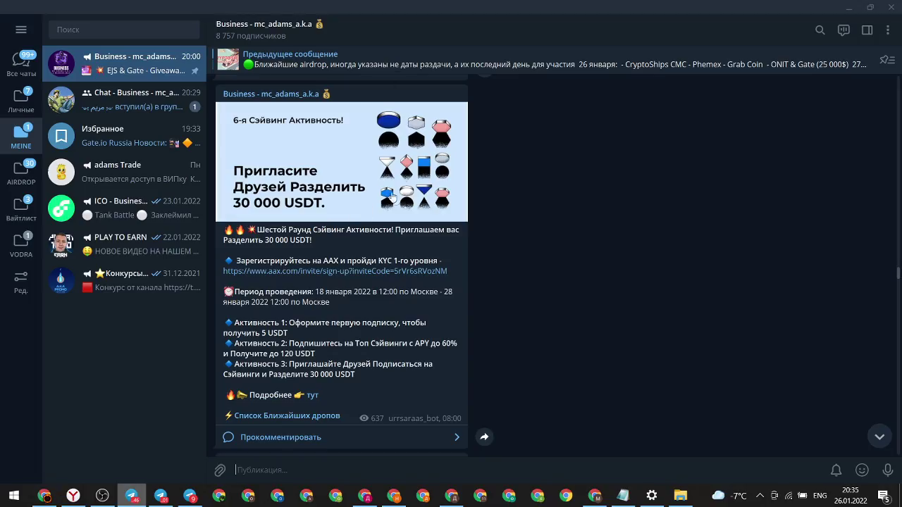
Jump from the pinned airdrops list to the AAX futures competition post, read Activity 2, then return to Chrome
click(365, 59)
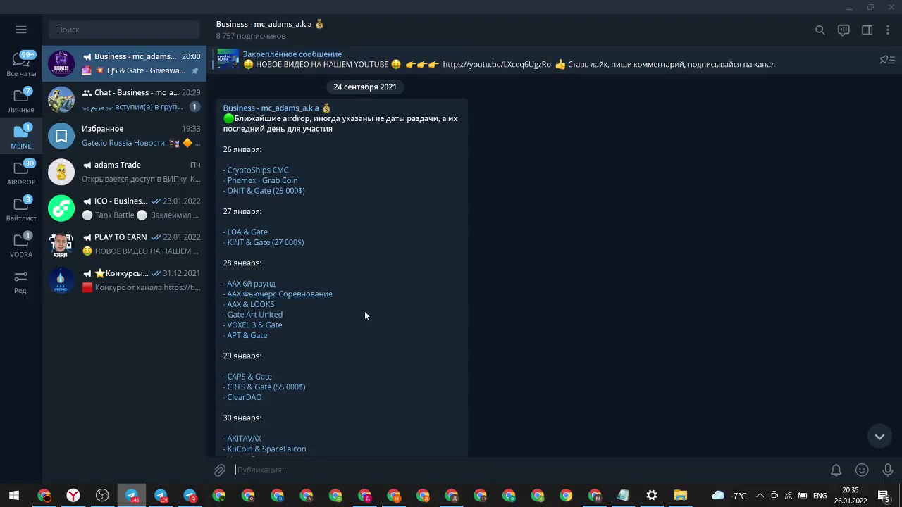
click(313, 294)
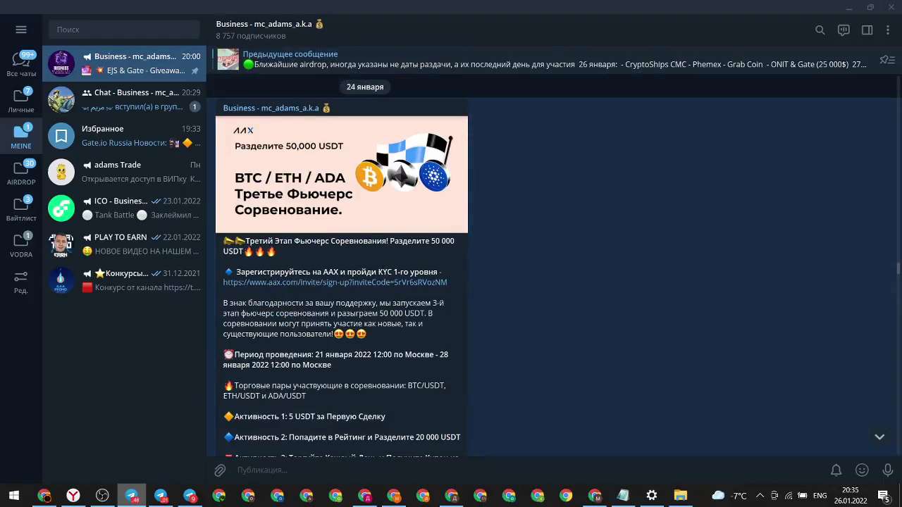
scroll(366, 286, down, 2)
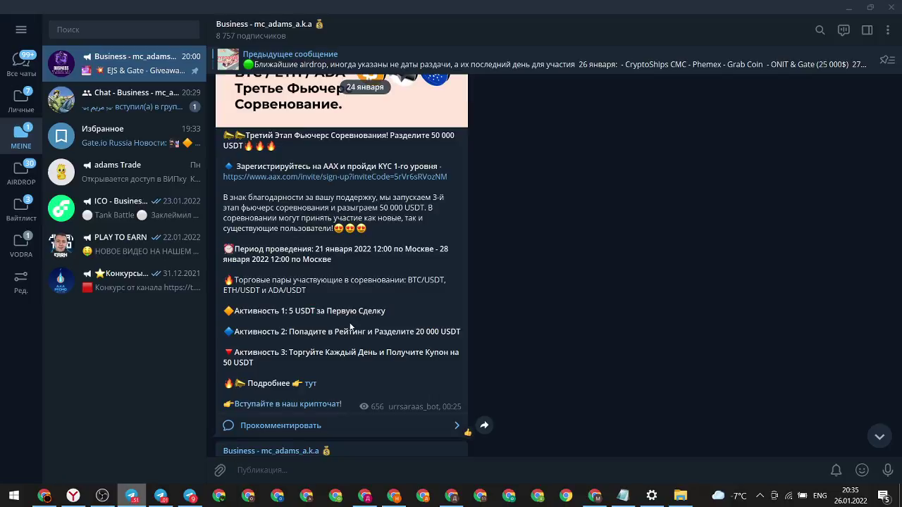
drag(321, 331, 451, 332)
click(389, 332)
click(408, 350)
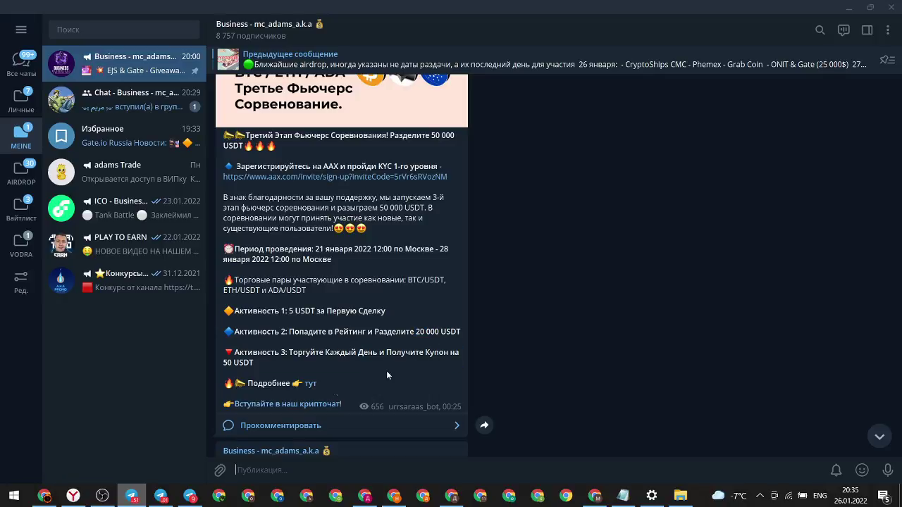
click(44, 495)
scroll(458, 239, down, 5)
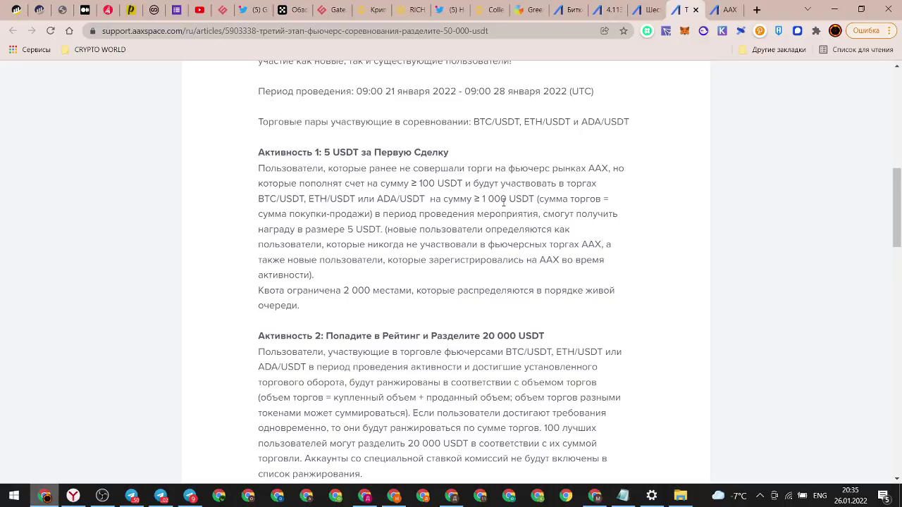
Examine Activity 1's 1 000 USDT minimum trade sum and the 5 USDT reward condition
double_click(497, 199)
mouse_move(507, 198)
mouse_down()
mouse_move(384, 213)
mouse_move(495, 198)
mouse_up()
click(376, 212)
click(558, 208)
drag(317, 229, 352, 229)
click(398, 240)
Review the rating table's top tiers, then open the LOOKS fixed savings article
scroll(407, 217, down, 3)
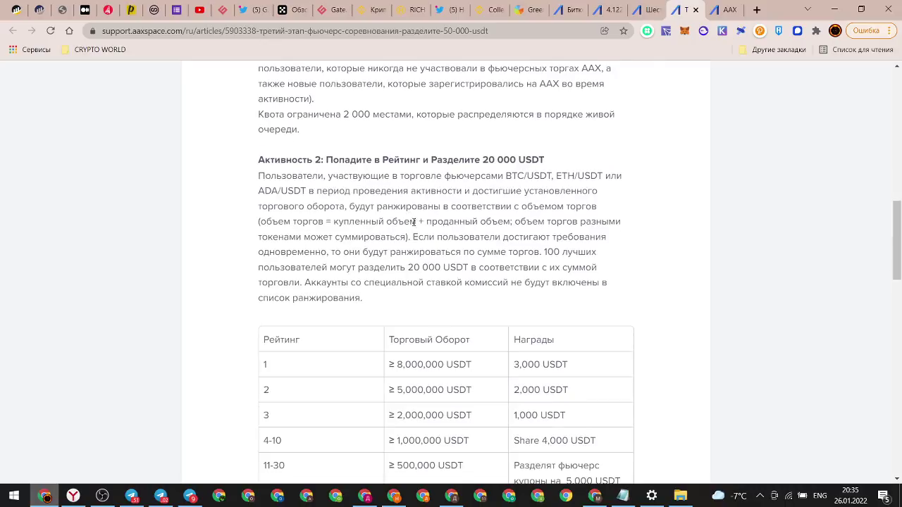
scroll(465, 323, down, 3)
scroll(468, 264, down, 3)
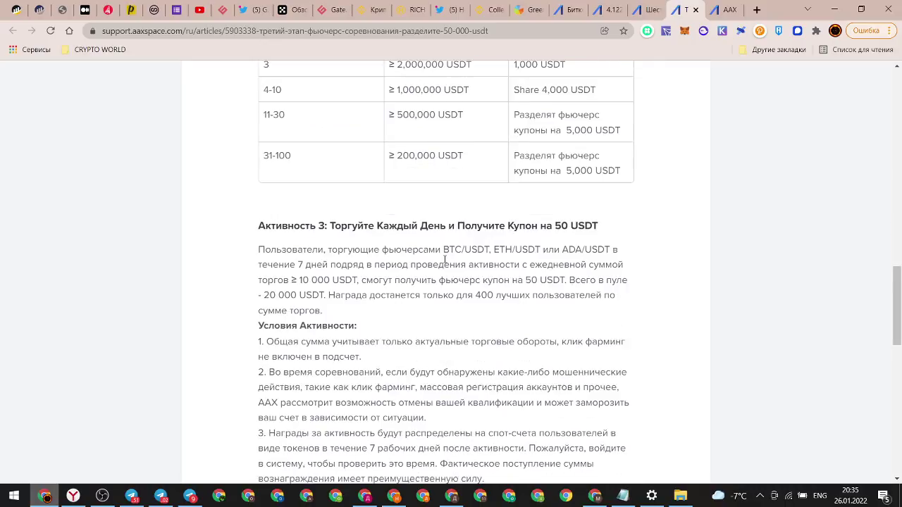
scroll(459, 261, up, 4)
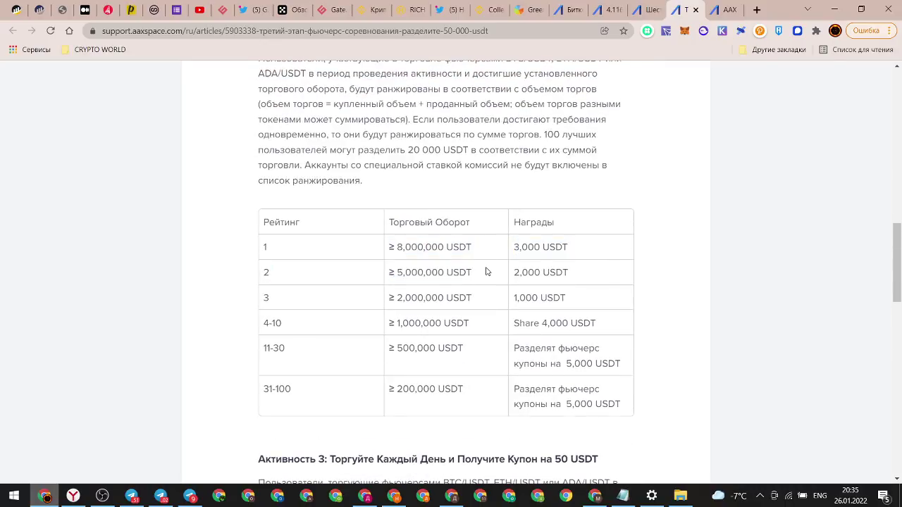
drag(522, 245, 584, 352)
click(585, 352)
mouse_move(714, 5)
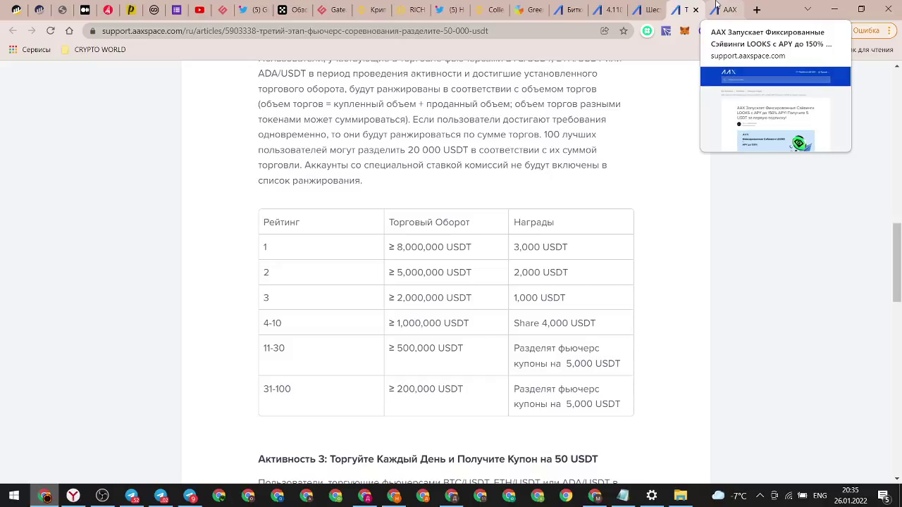
click(716, 6)
Scroll the LOOKS savings terms, noting the 150% APY, down to the forms.gle bonus link
scroll(534, 190, down, 6)
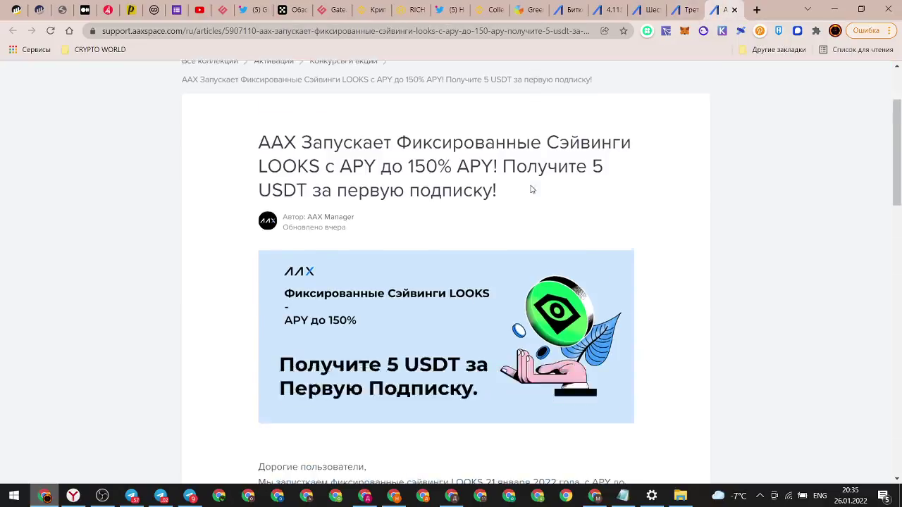
scroll(538, 262, up, 4)
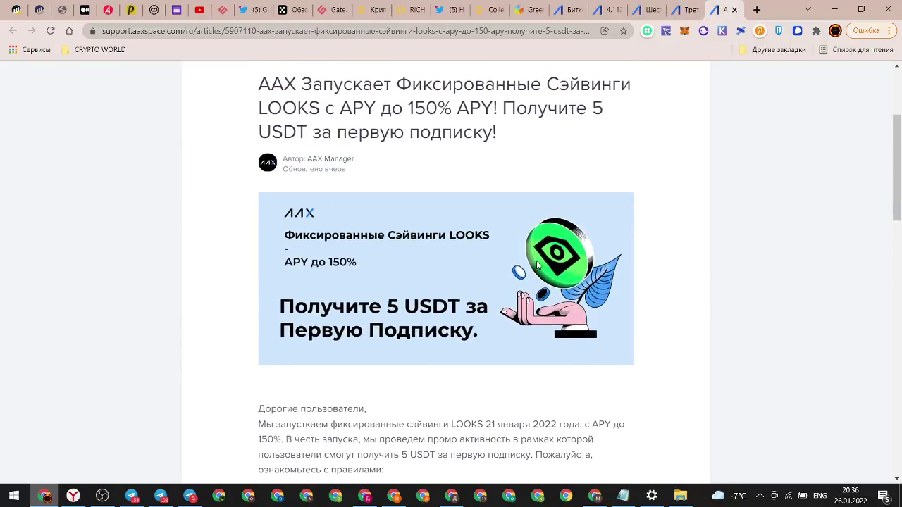
scroll(539, 252, down, 3)
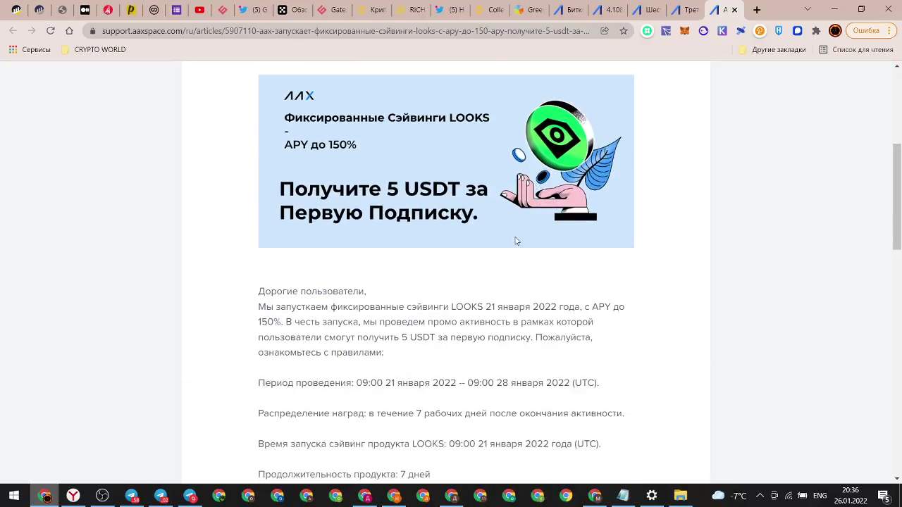
scroll(513, 236, down, 2)
scroll(509, 235, up, 6)
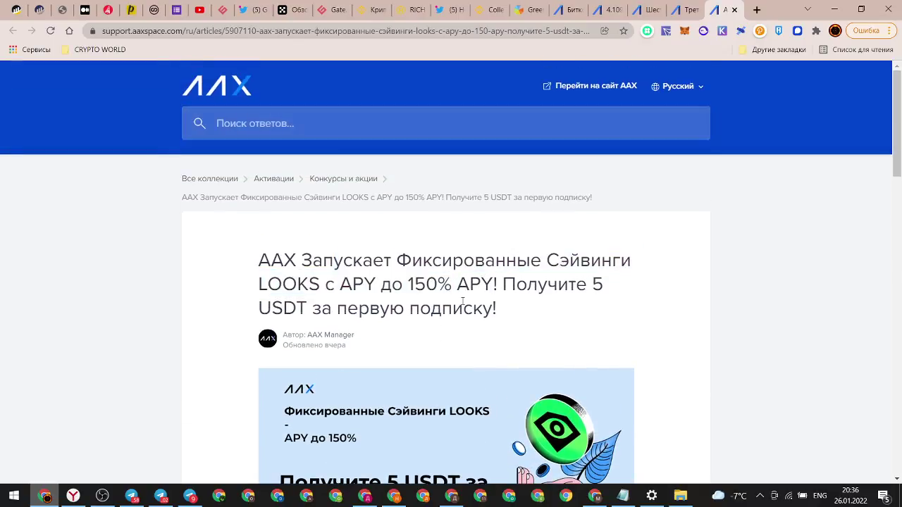
scroll(382, 289, down, 3)
drag(340, 108, 405, 109)
click(426, 134)
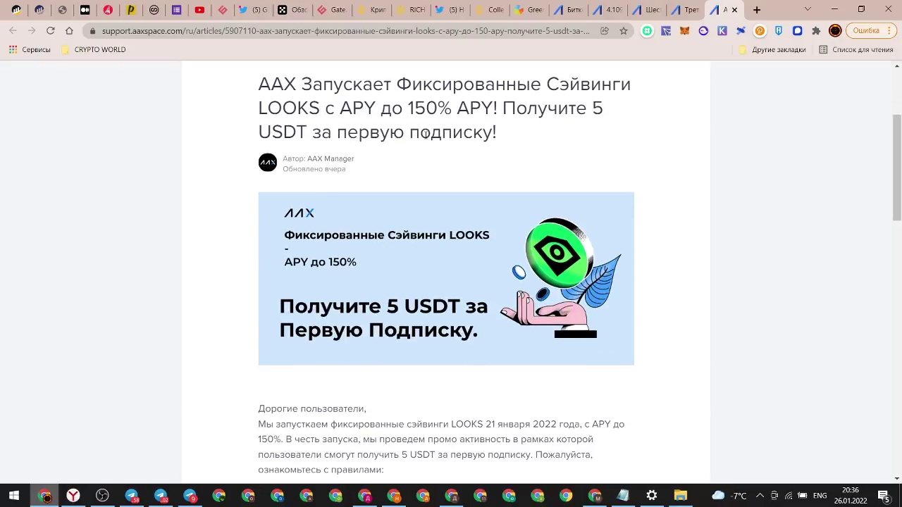
scroll(403, 150, down, 2)
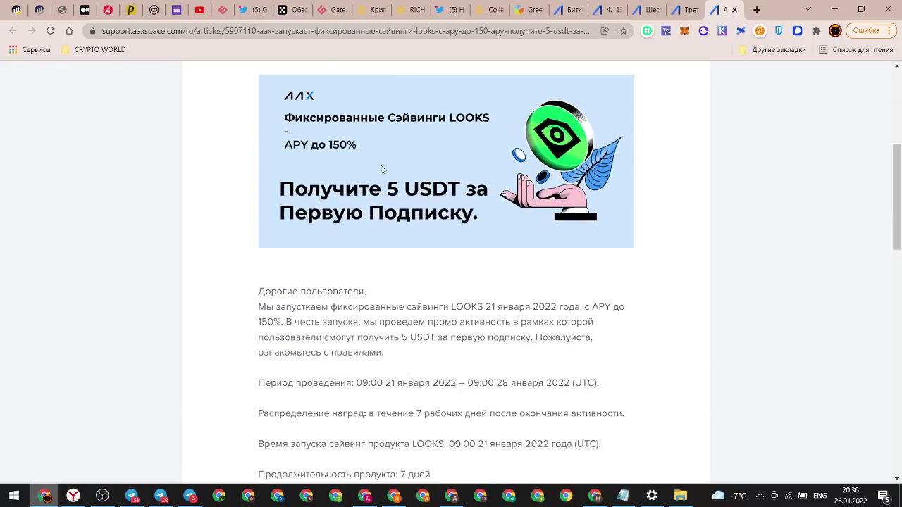
scroll(445, 165, down, 2)
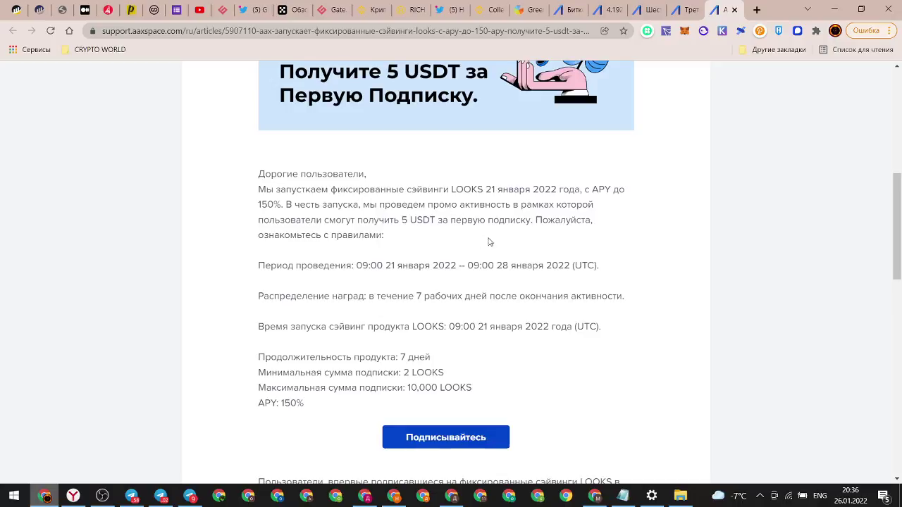
scroll(483, 258, down, 4)
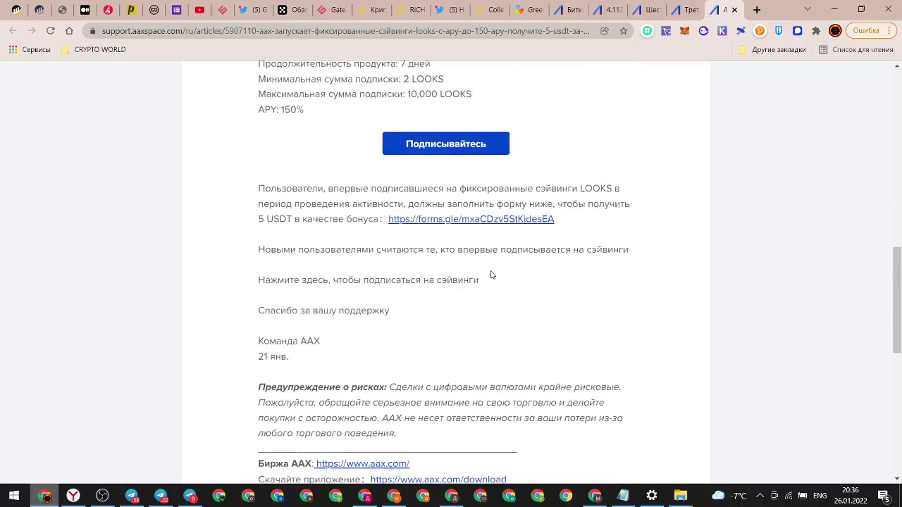
Open the forms.gle bonus link in a new tab, look over the form, then switch to Telegram
right_click(460, 221)
click(493, 230)
click(729, 10)
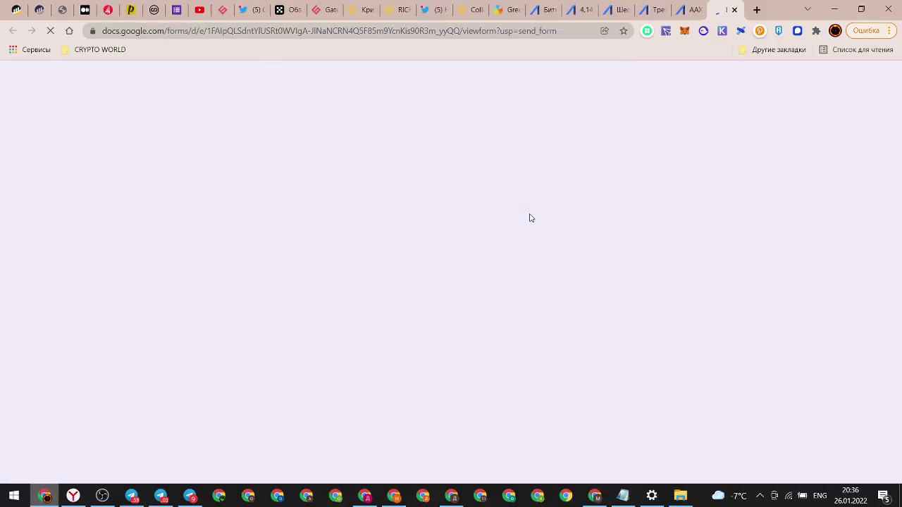
scroll(529, 216, down, 3)
click(131, 495)
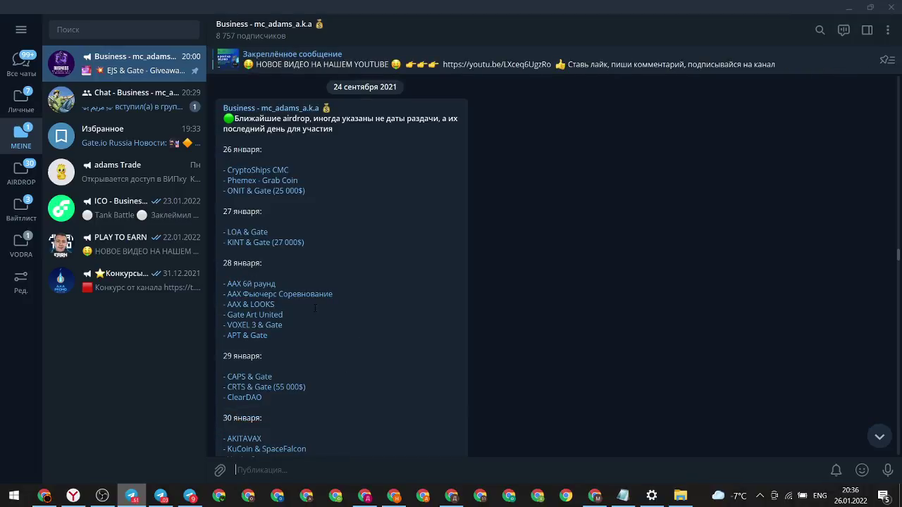
Open the channel's 'AAX & LOOKS' savings post and scroll through it
click(262, 307)
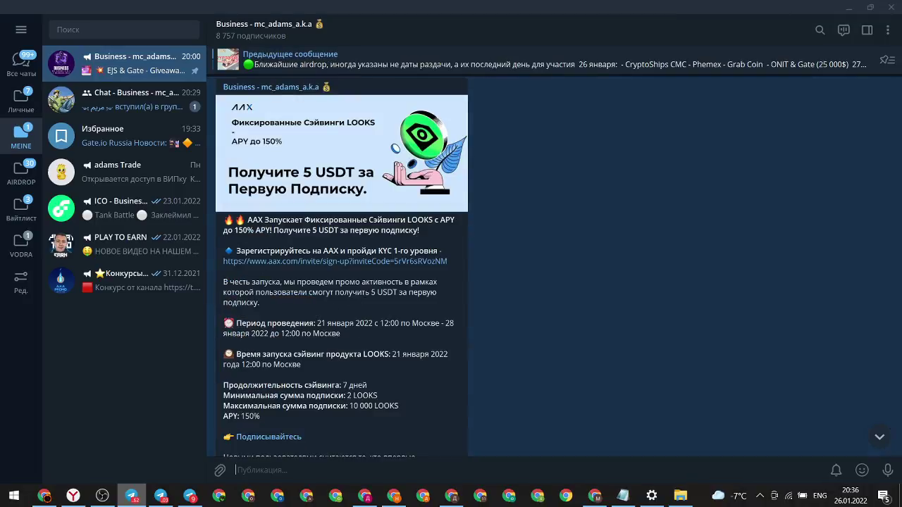
scroll(557, 275, down, 2)
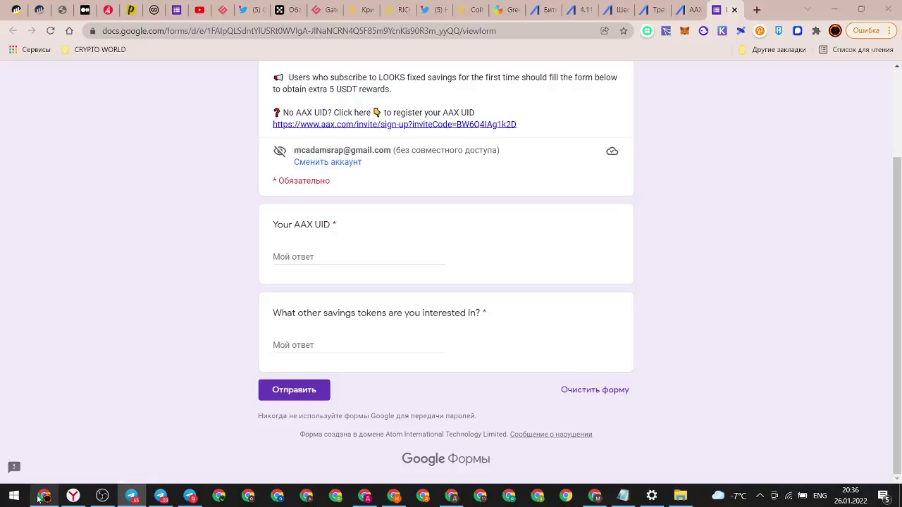
Return to the browser and move through the open tabs to the LOOKS/USDT trading page
click(44, 496)
scroll(667, 199, up, 5)
click(695, 9)
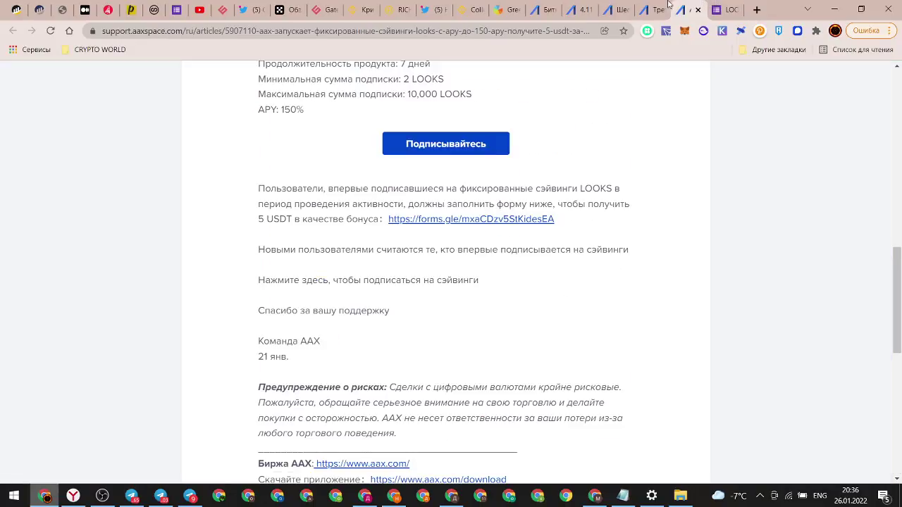
click(651, 9)
scroll(640, 106, up, 3)
click(617, 9)
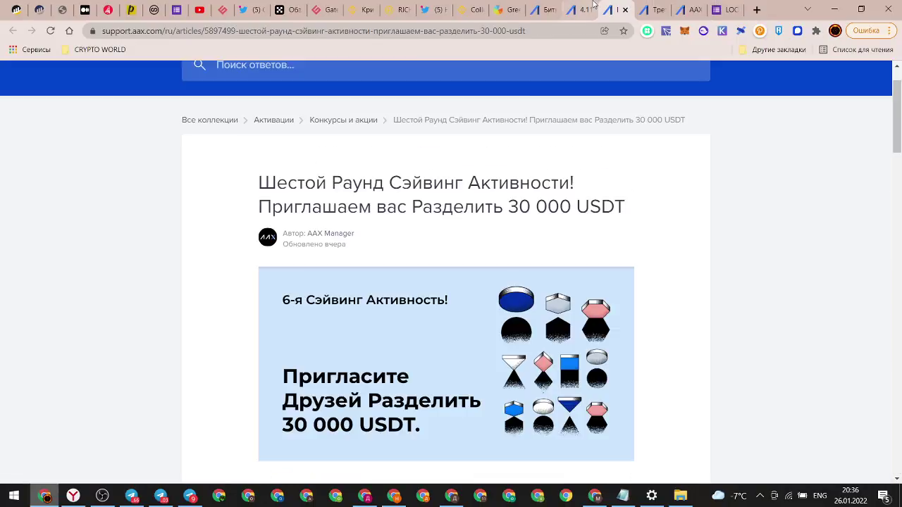
click(582, 9)
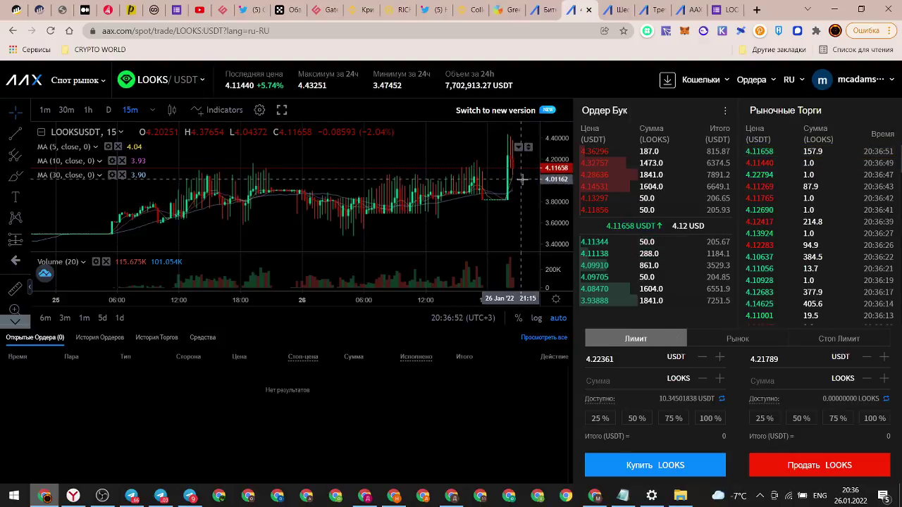
scroll(483, 210, down, 3)
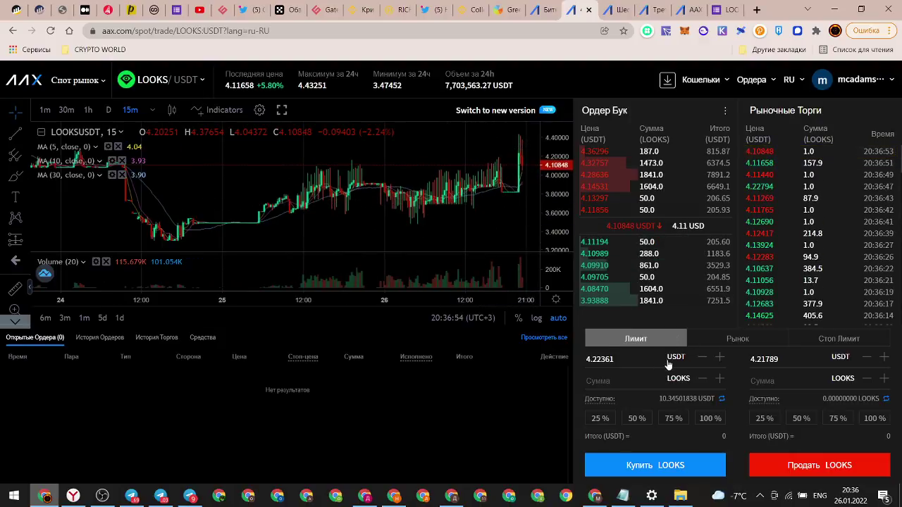
Place a market buy for 2 LOOKS and check its 4.11956 average fill price in the order history
click(735, 342)
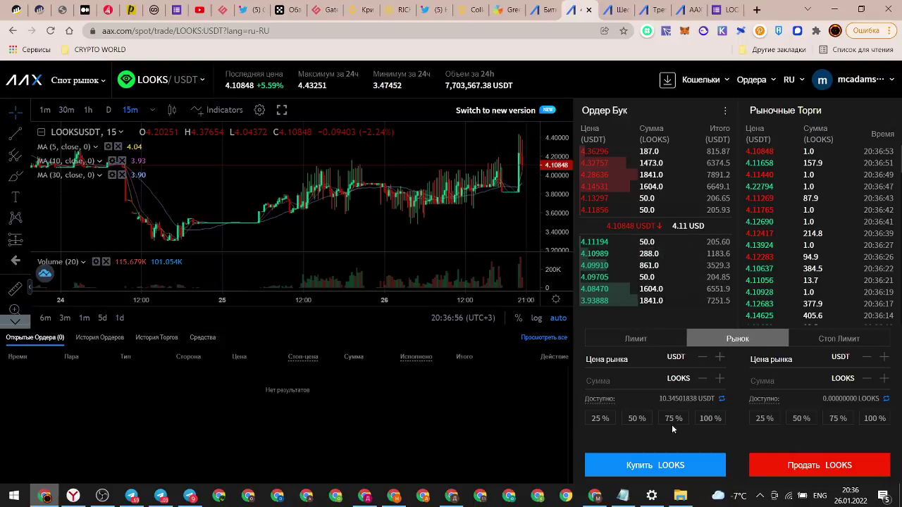
click(633, 385)
text(2)
click(651, 466)
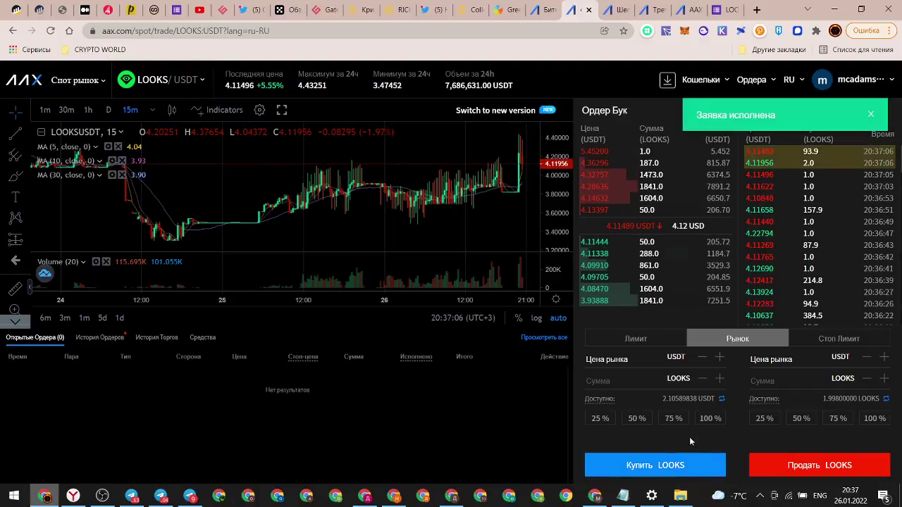
click(125, 341)
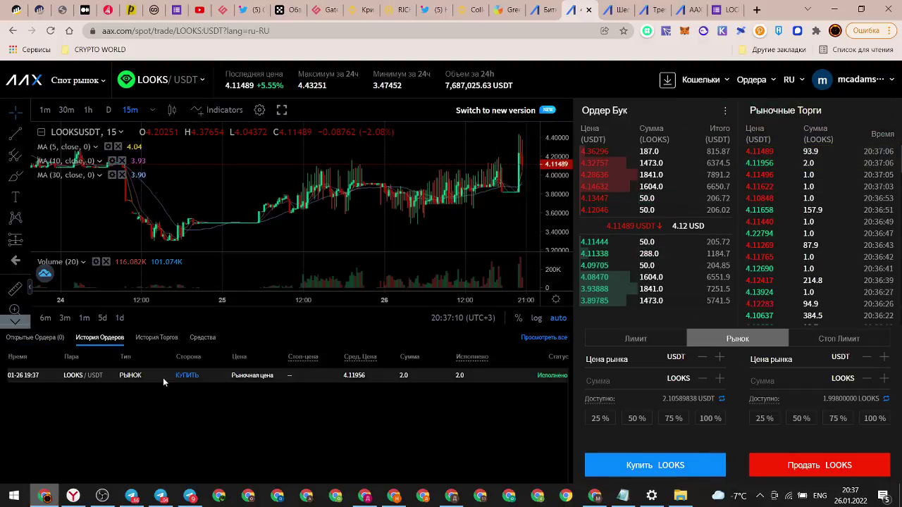
double_click(358, 379)
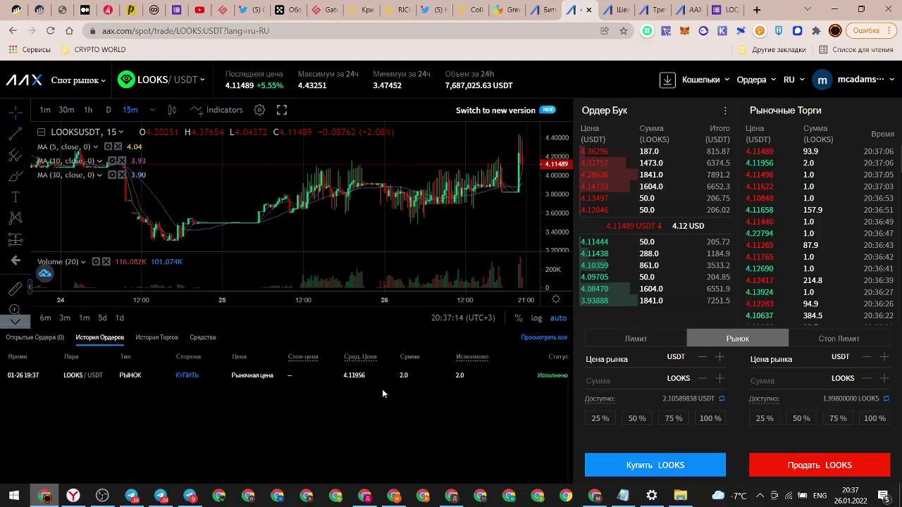
drag(348, 375, 355, 375)
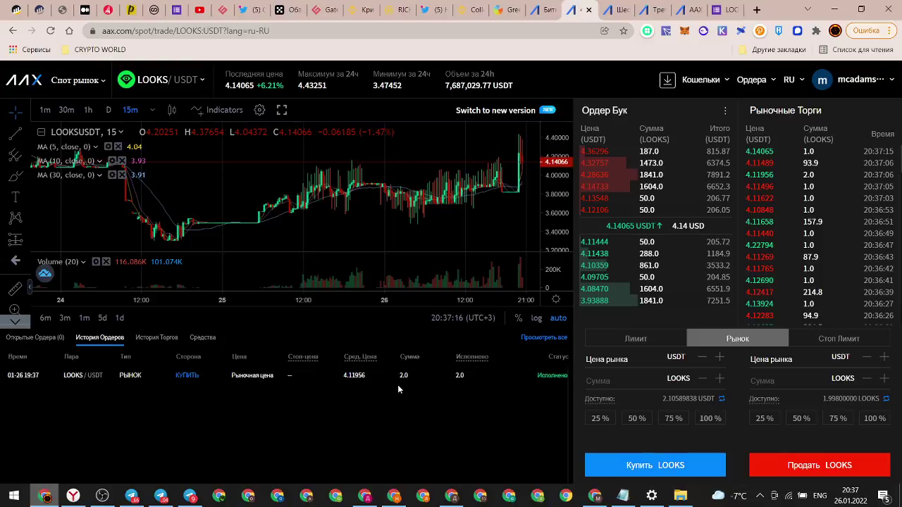
Switch to the AAX savings page and scroll through the savings products
click(616, 7)
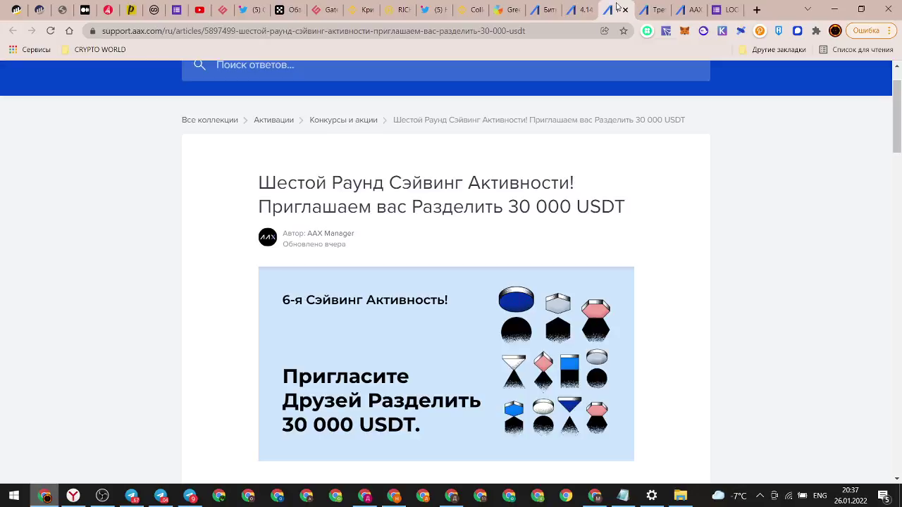
click(580, 8)
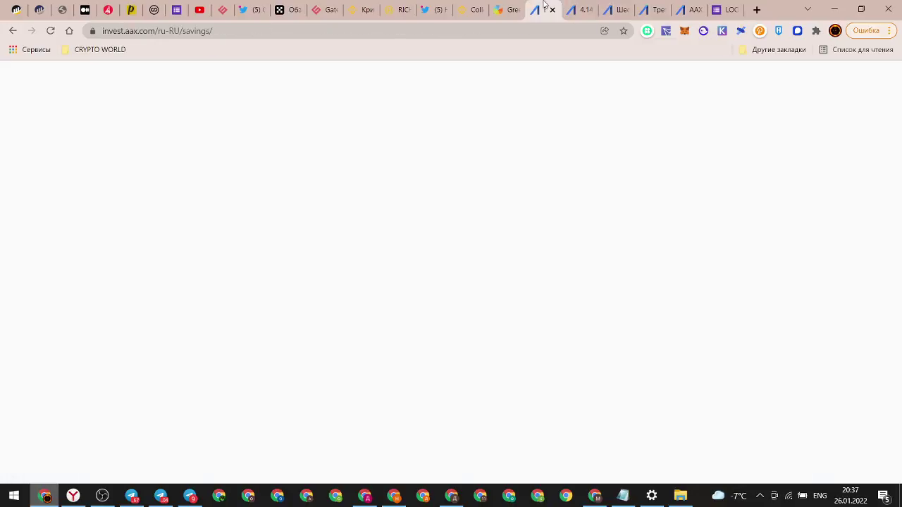
click(547, 9)
scroll(402, 355, up, 10)
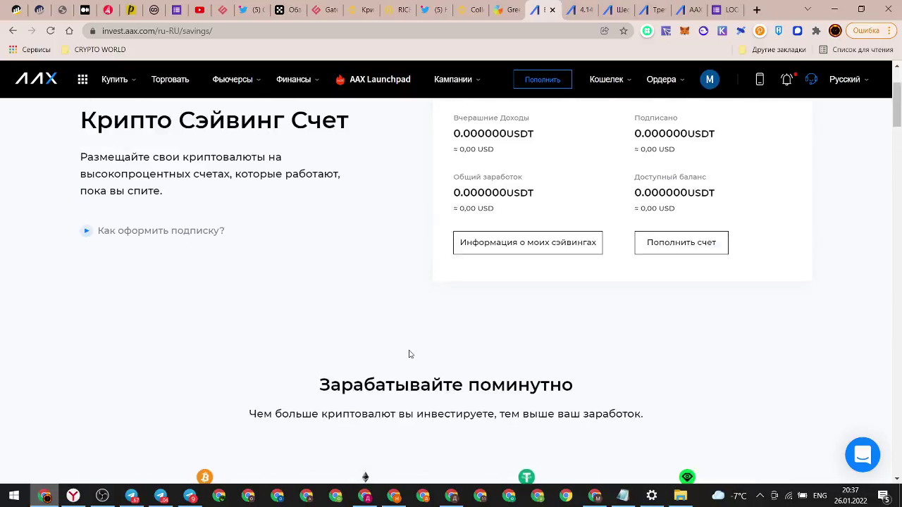
scroll(423, 356, down, 9)
scroll(430, 358, down, 3)
scroll(618, 244, up, 3)
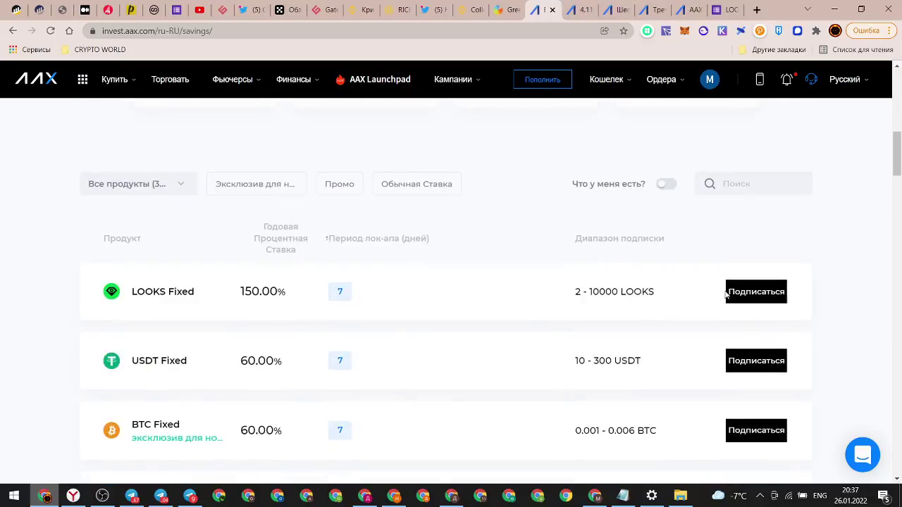
Try subscribing 2 LOOKS to Fixed LOOKS savings, then bring up the savings top-up form
click(666, 320)
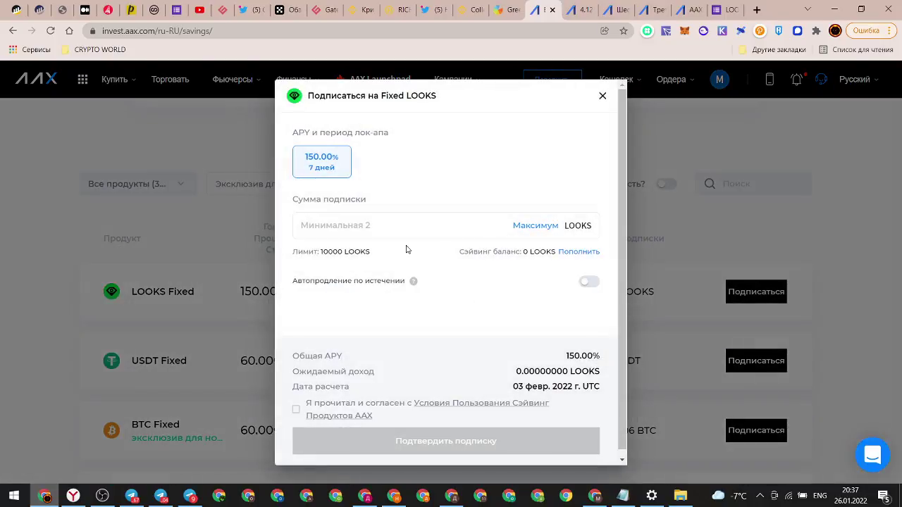
click(526, 226)
click(485, 234)
text(2)
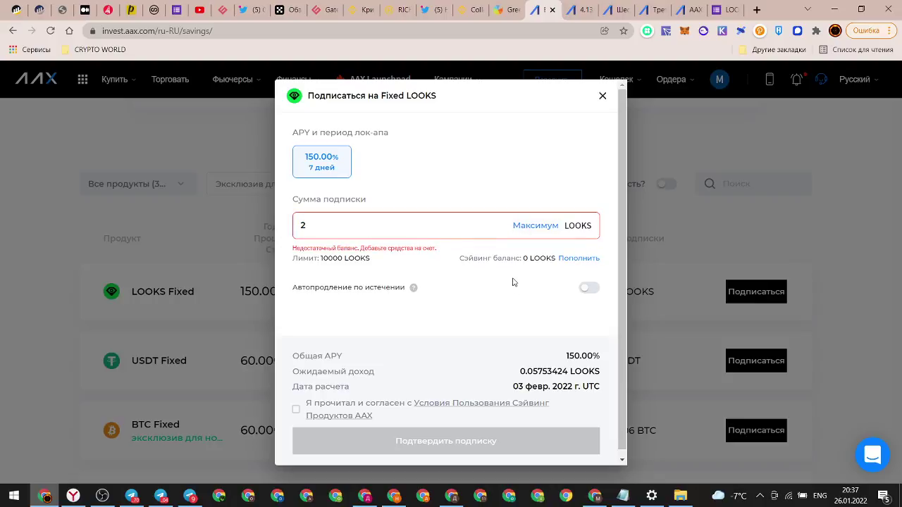
click(540, 227)
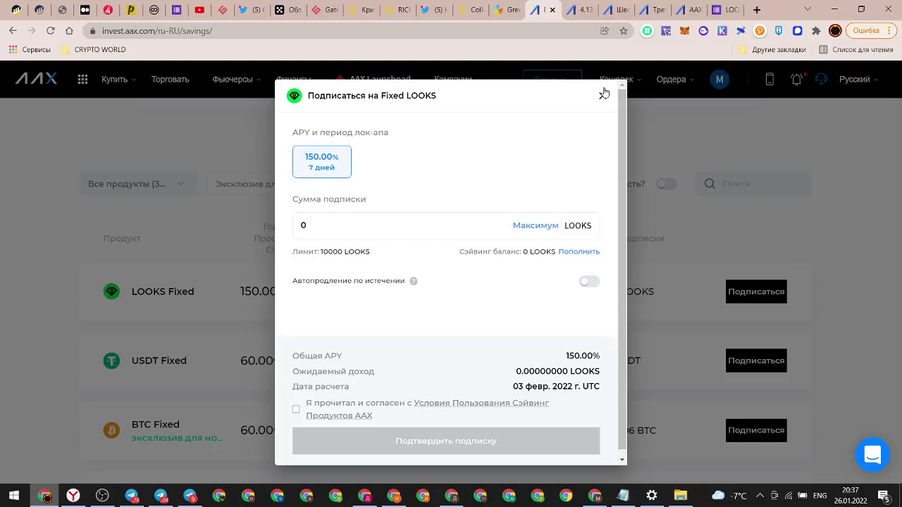
click(579, 251)
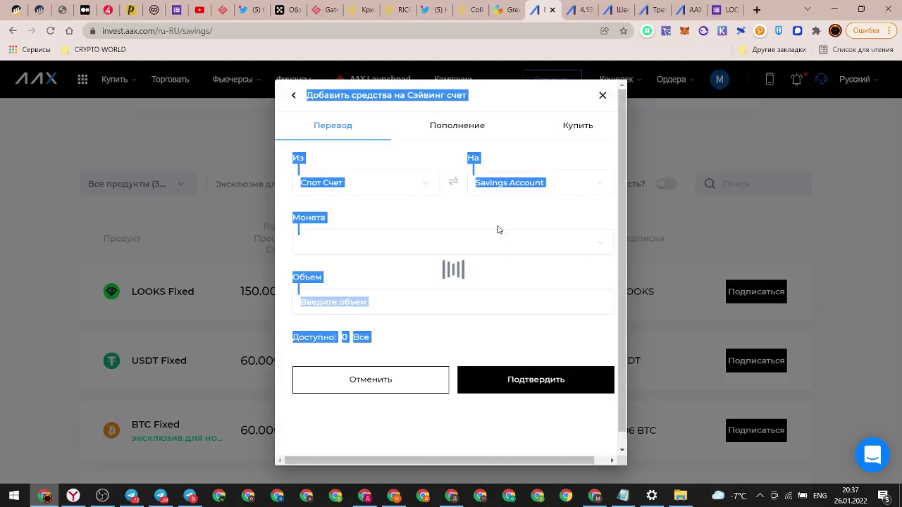
click(445, 306)
Return to the LOOKS/USDT spot trading page
click(726, 10)
click(654, 15)
click(626, 8)
click(579, 10)
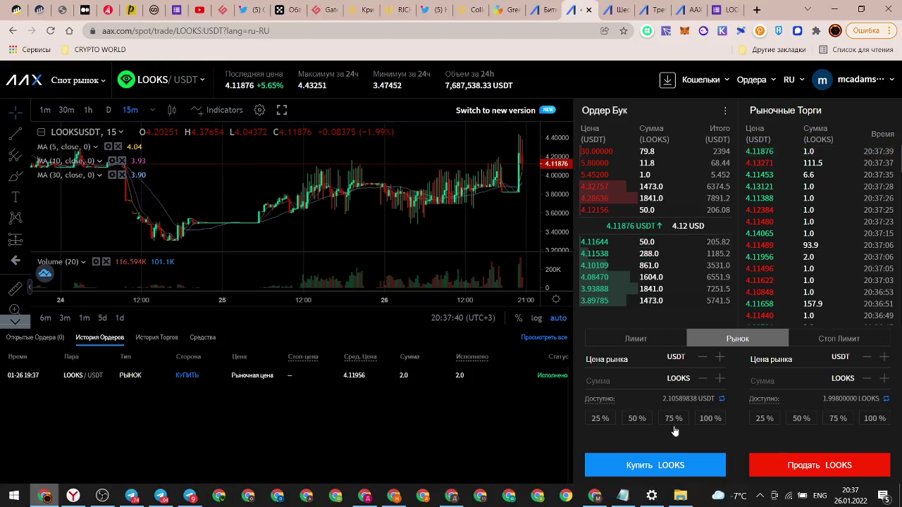
Place a market buy of LOOKS with 100% of the USDT balance
click(601, 419)
click(709, 418)
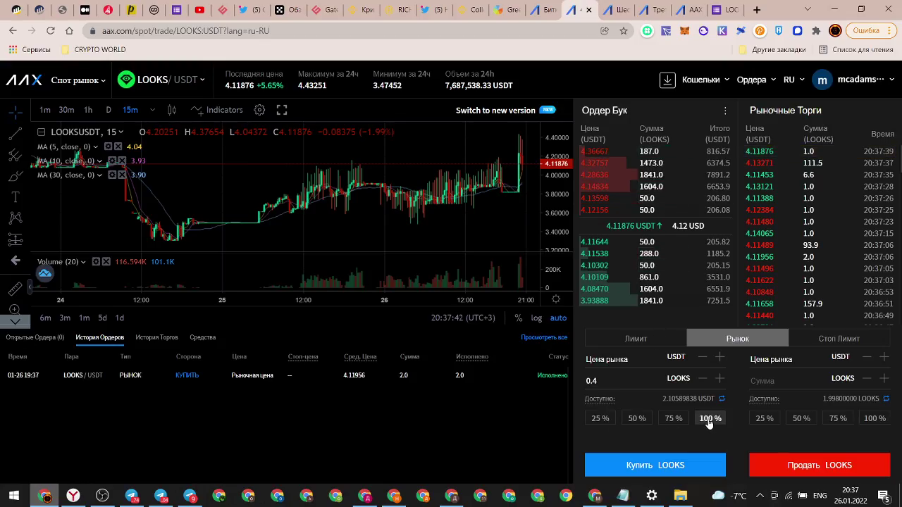
click(668, 458)
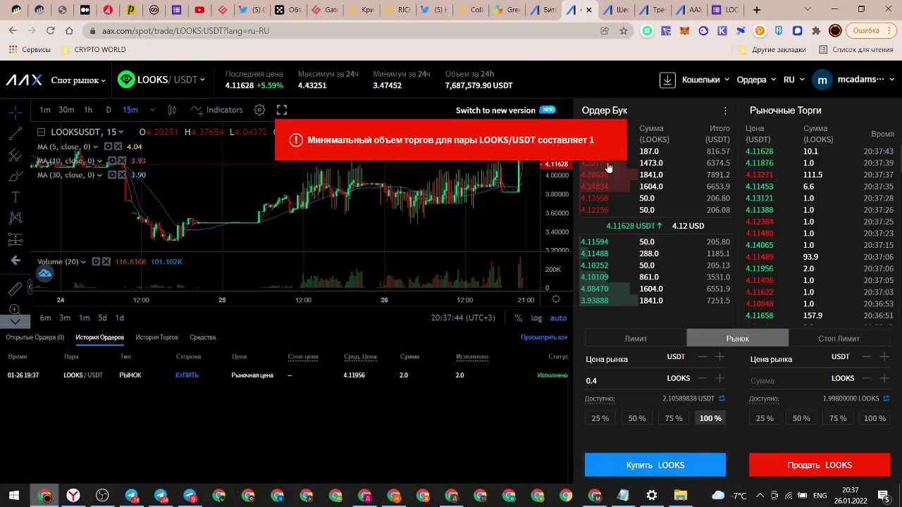
Transfer the whole 1.998 LOOKS spot balance into the savings account
click(549, 5)
click(437, 336)
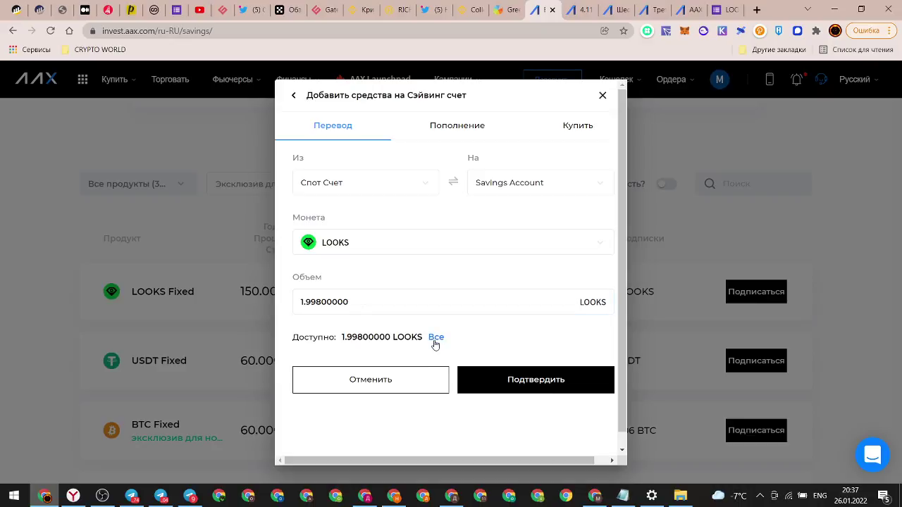
click(536, 386)
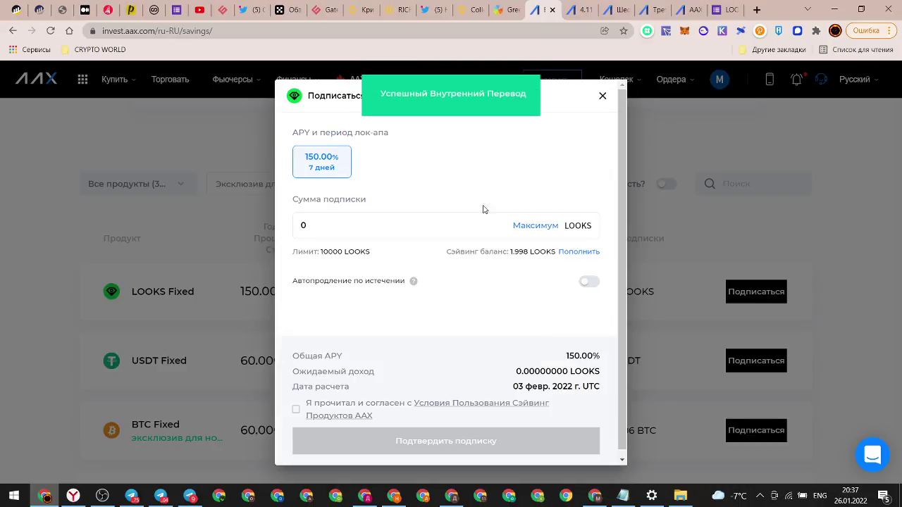
Retry the Fixed LOOKS subscription with the maximum amount and the terms accepted
click(533, 225)
scroll(479, 386, down, 1)
click(296, 404)
click(430, 435)
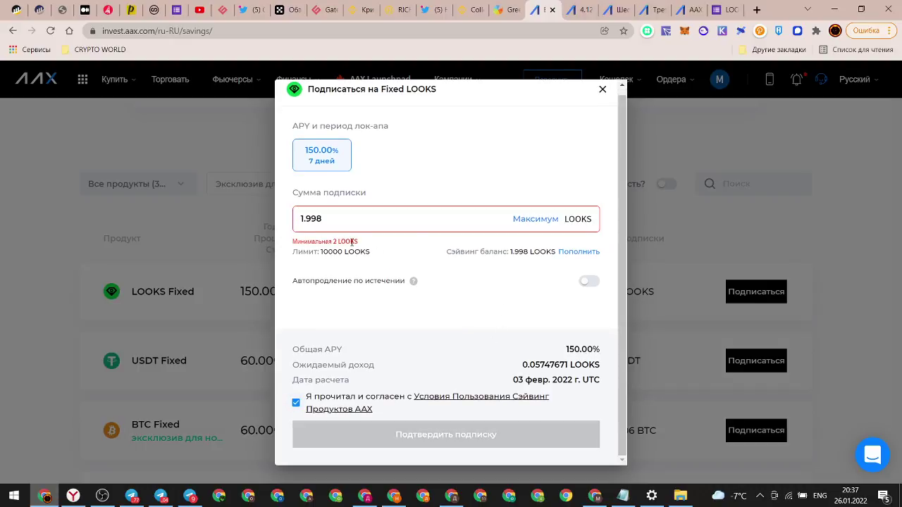
click(574, 7)
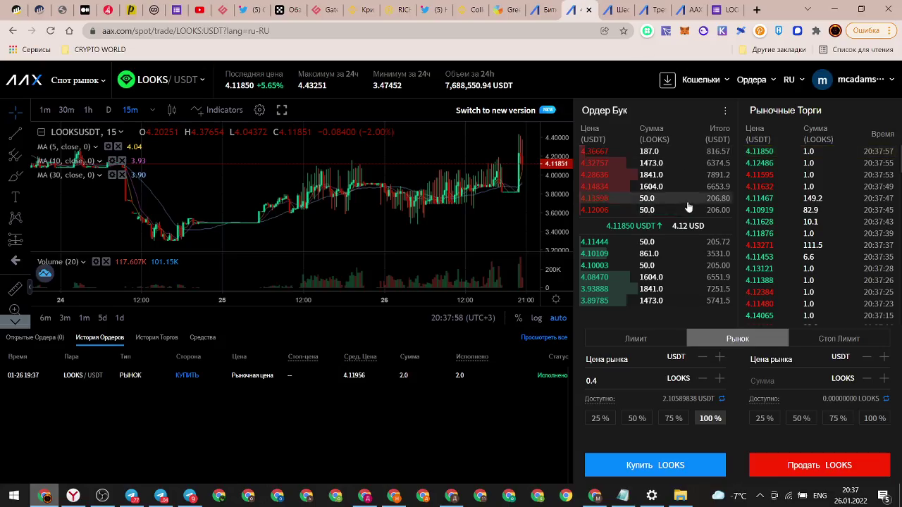
Open the Spot Account balances page and reveal the hidden balance figures
mouse_move(705, 83)
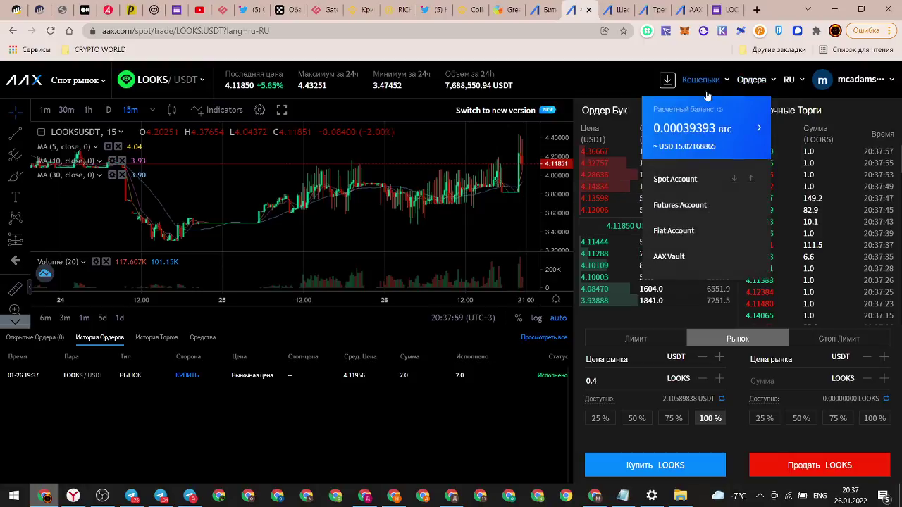
click(696, 177)
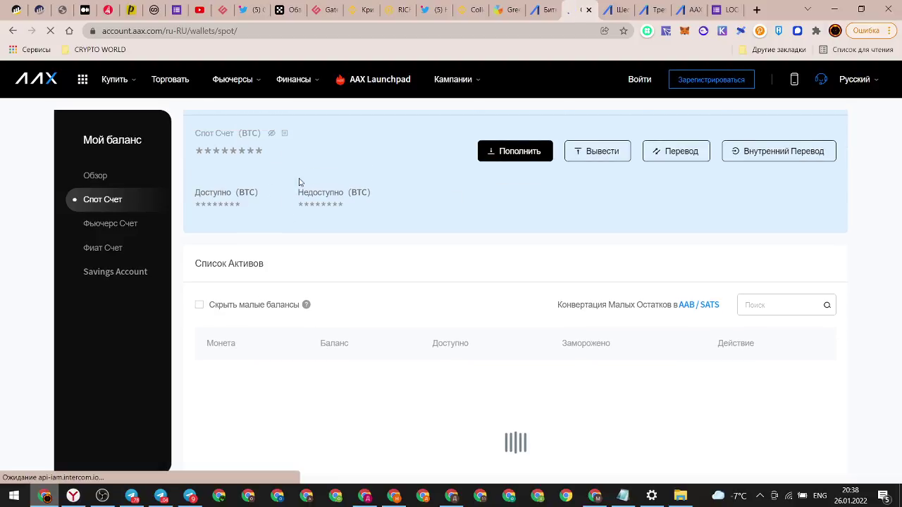
click(272, 166)
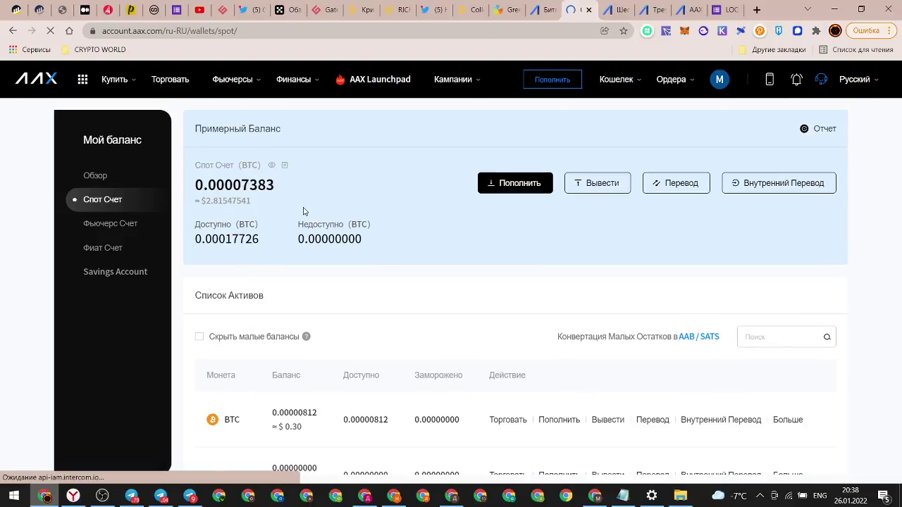
scroll(302, 209, down, 3)
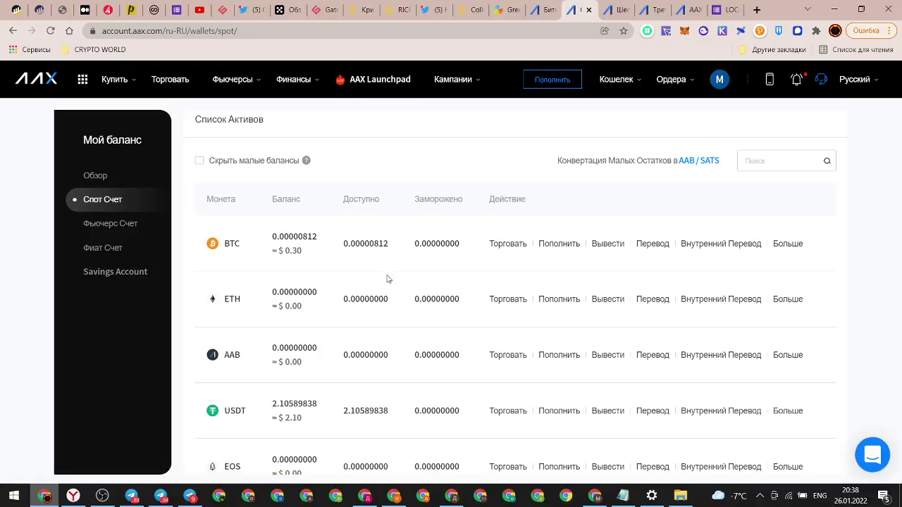
scroll(387, 279, down, 1)
scroll(304, 275, up, 1)
scroll(307, 255, down, 1)
scroll(322, 254, up, 1)
scroll(308, 272, down, 2)
scroll(318, 280, up, 3)
scroll(324, 286, down, 3)
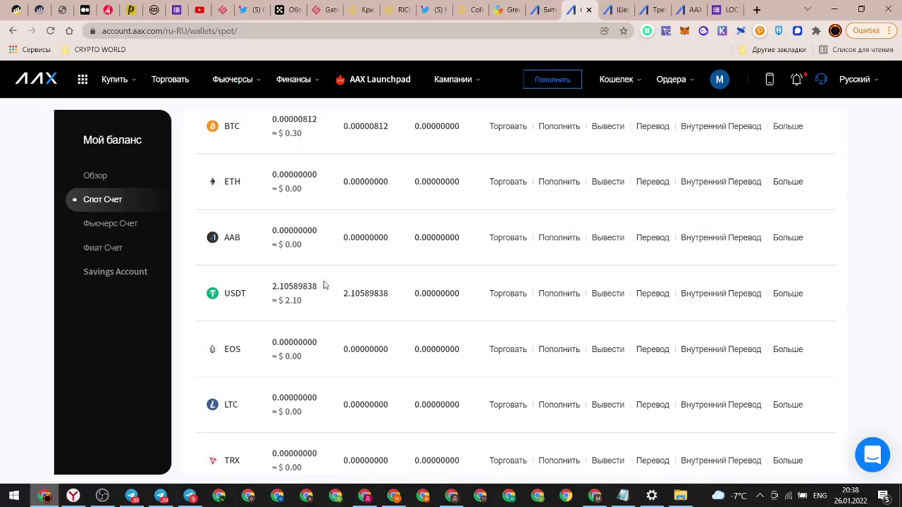
scroll(324, 284, down, 3)
scroll(346, 289, up, 7)
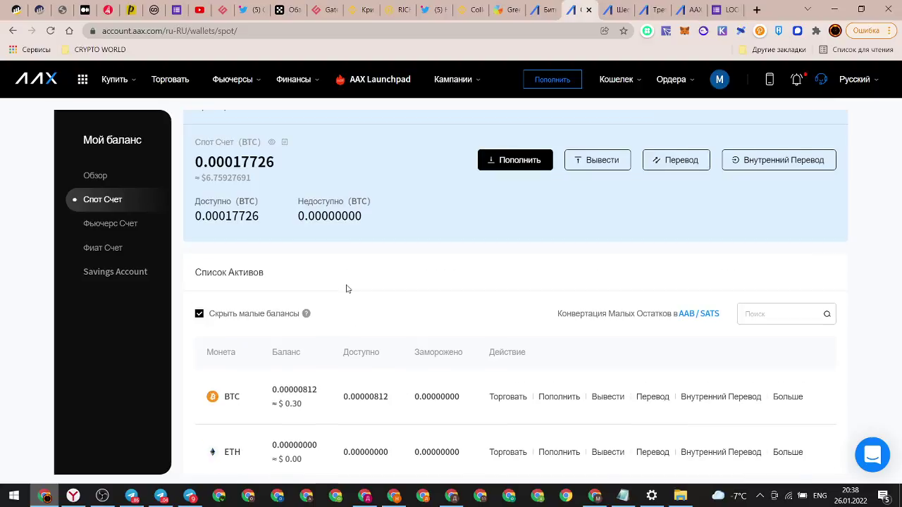
Show small balances, search 'gm', and open GMEE/USDT trading from the GMEE row
click(200, 337)
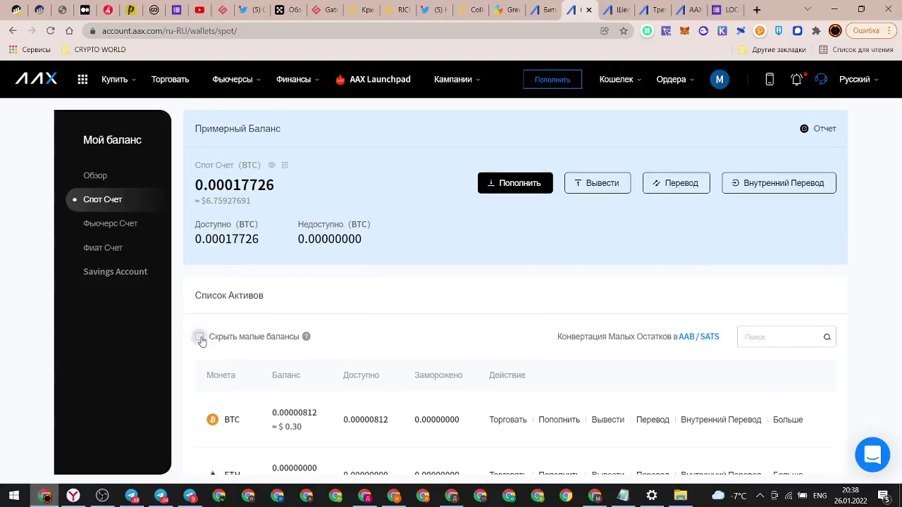
scroll(310, 335, down, 3)
scroll(380, 317, up, 4)
click(200, 338)
click(764, 337)
text(shc)
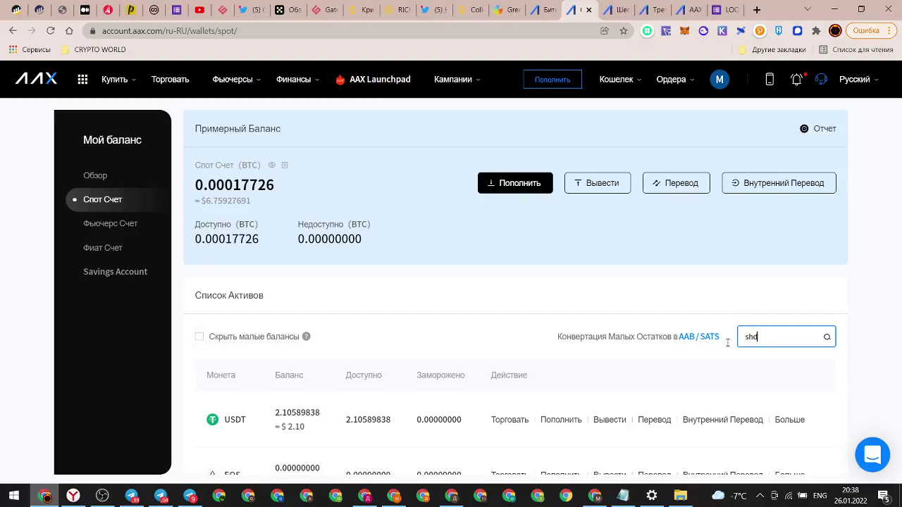
scroll(727, 343, down, 3)
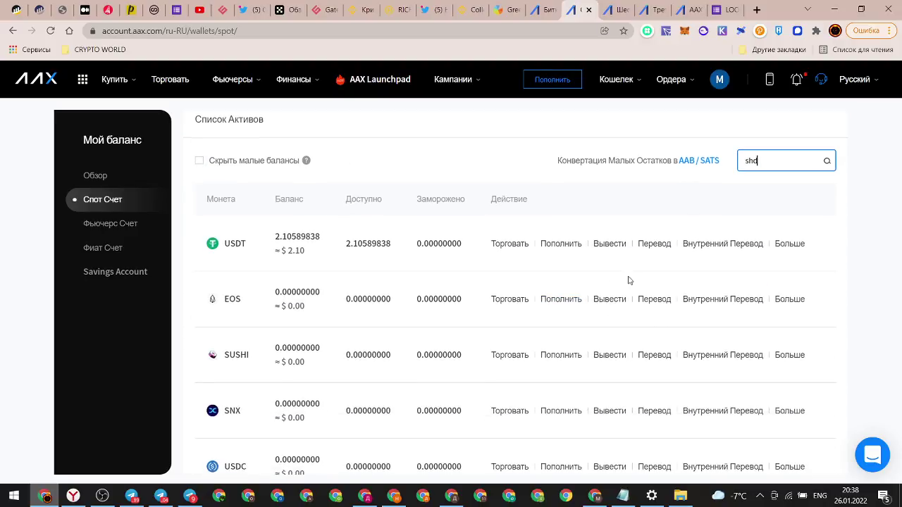
key(BackSpace)
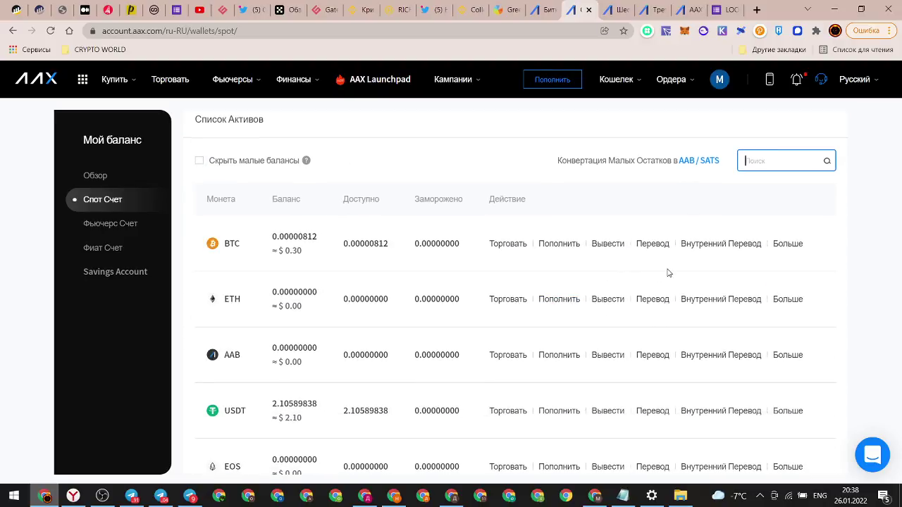
text(gm)
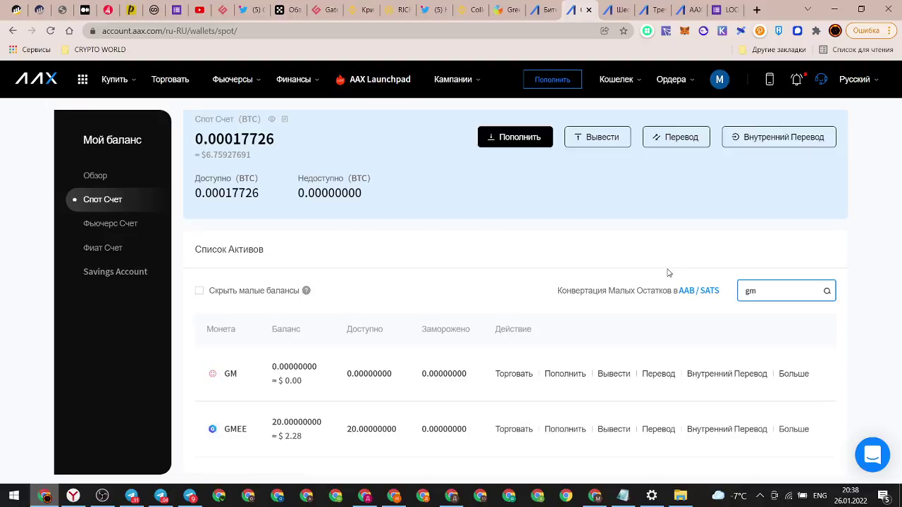
scroll(612, 277, down, 2)
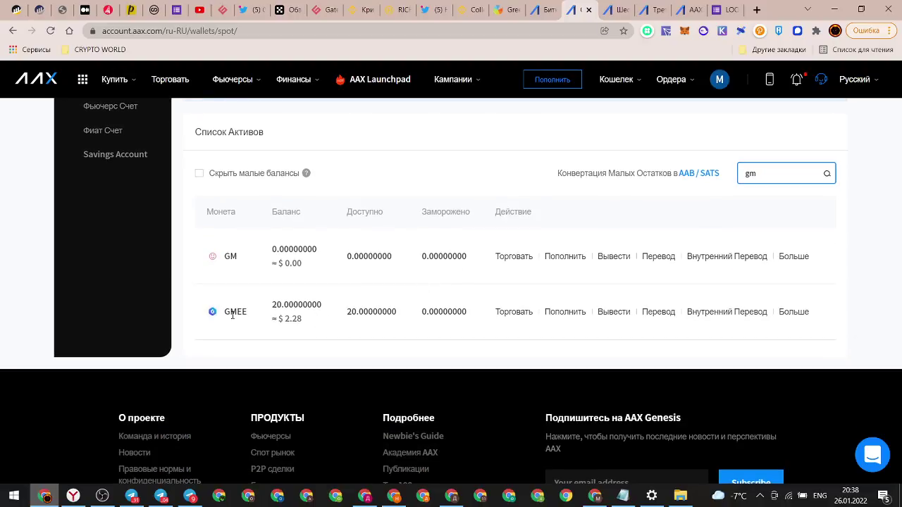
click(236, 314)
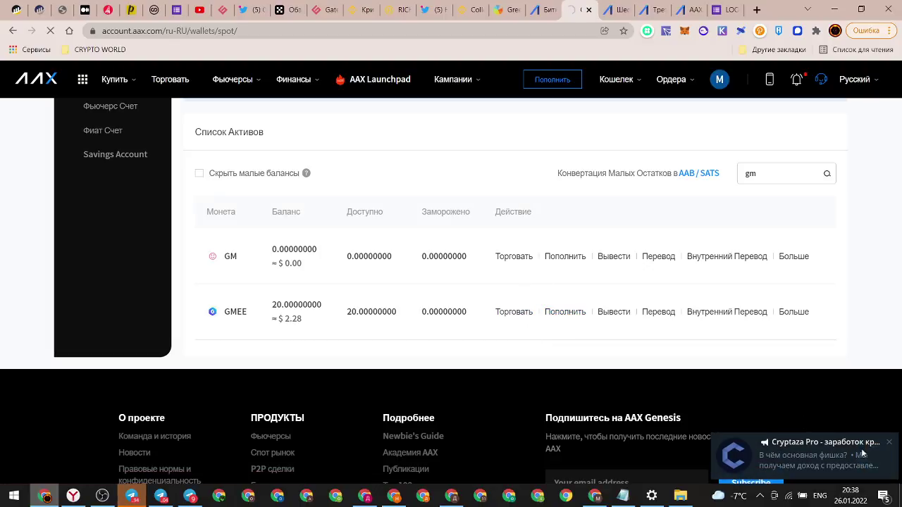
click(879, 448)
click(44, 496)
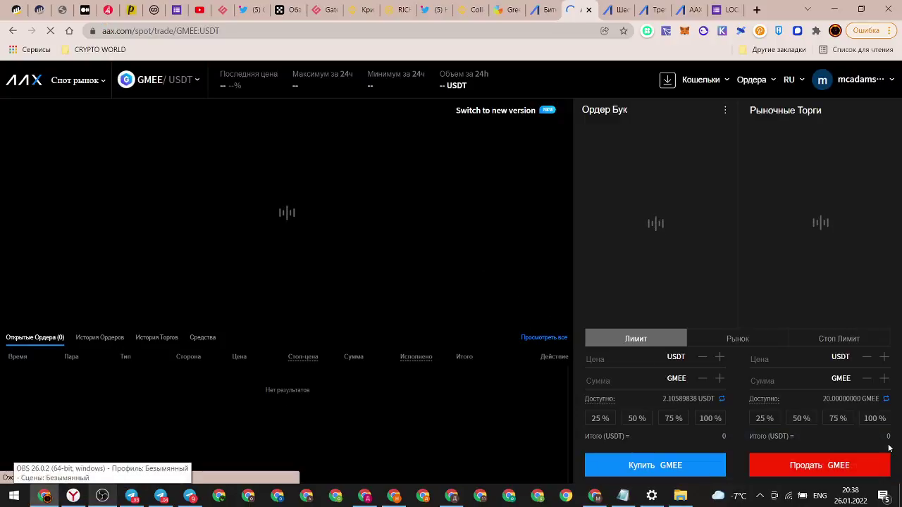
Market-sell all 20 GMEE for USDT using the 100% amount in the Рынок panel
click(712, 344)
click(708, 419)
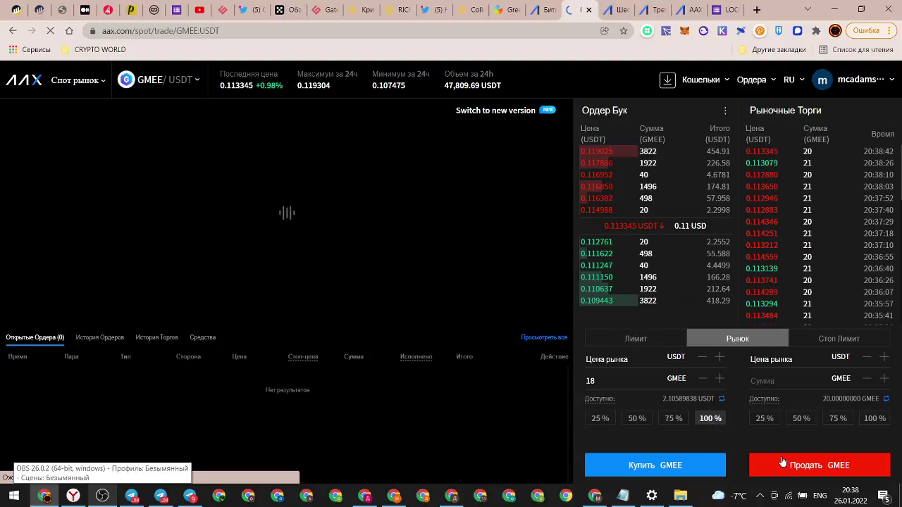
click(874, 418)
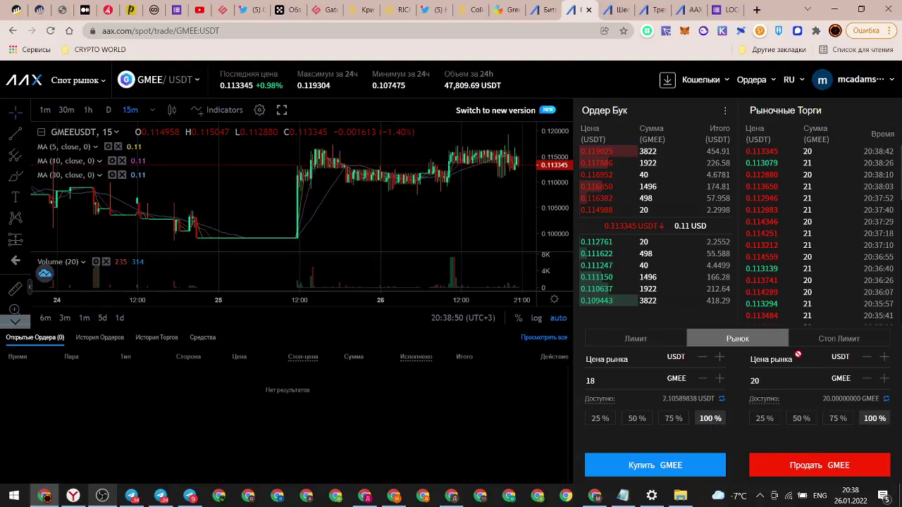
click(832, 466)
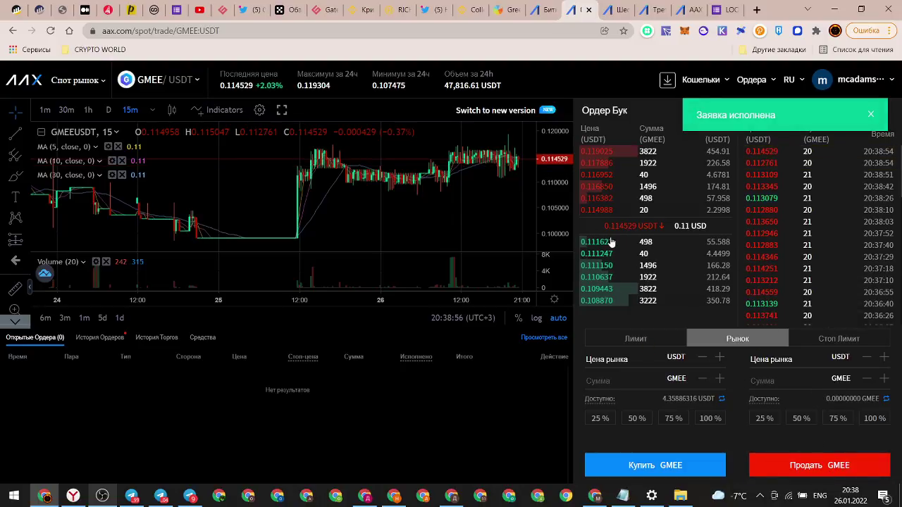
Switch to the LOOKS/USDT pair via search 'loo' and market-buy LOOKS with 100% of USDT
click(163, 97)
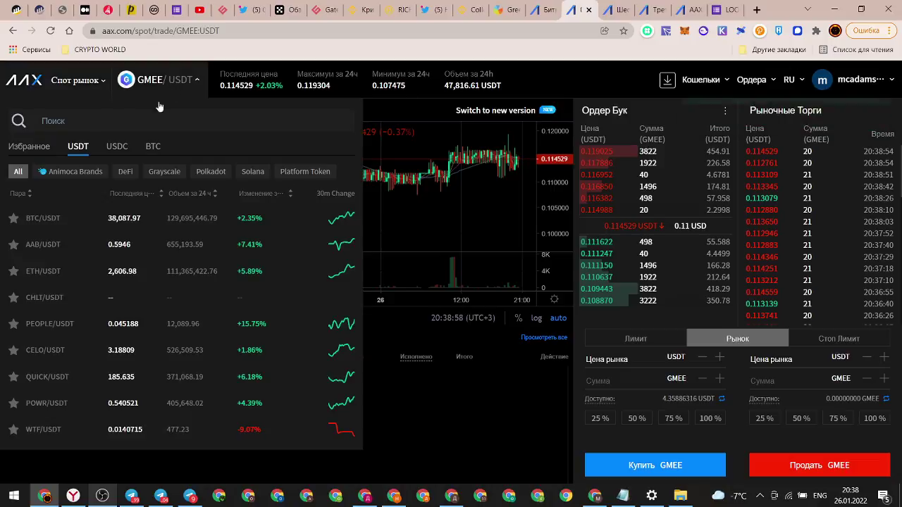
text(lol)
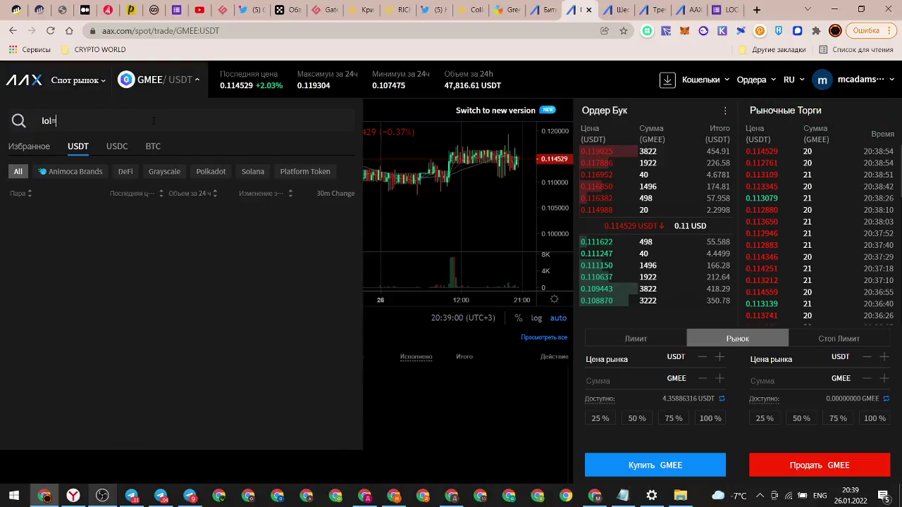
key(BackSpace)
text(ok)
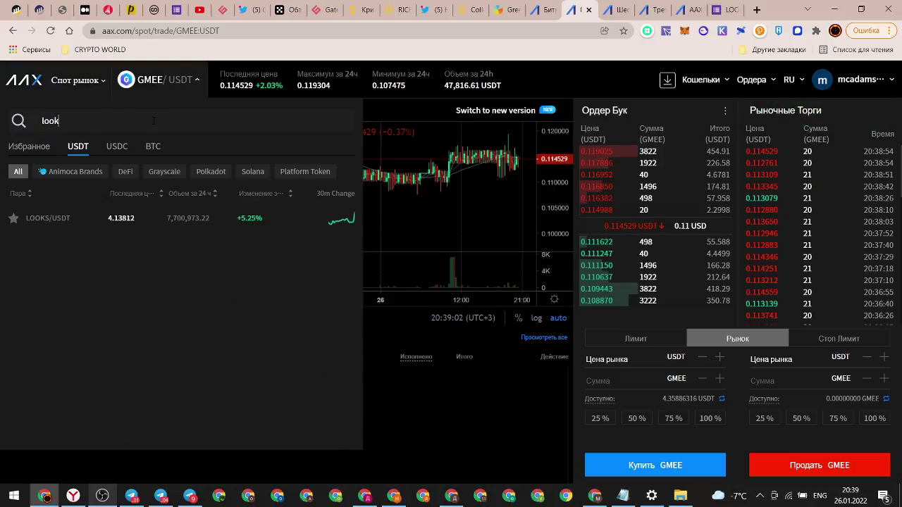
click(156, 220)
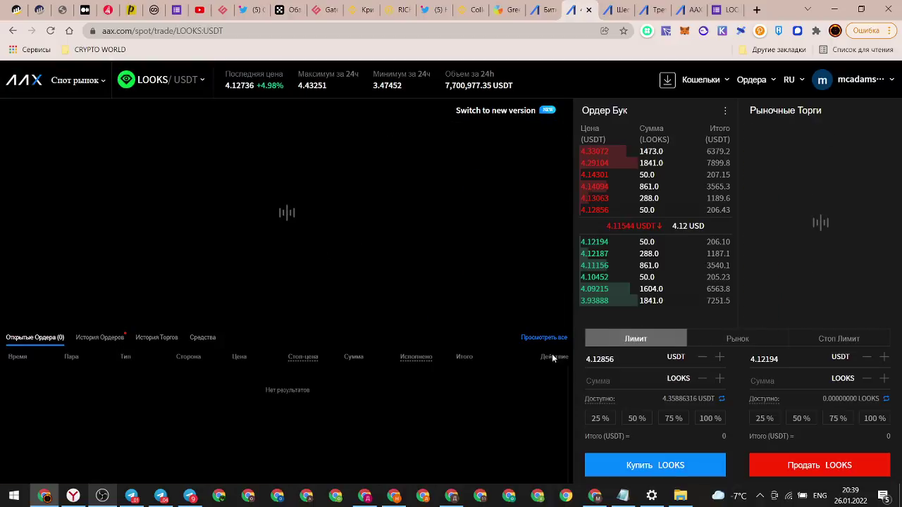
click(707, 338)
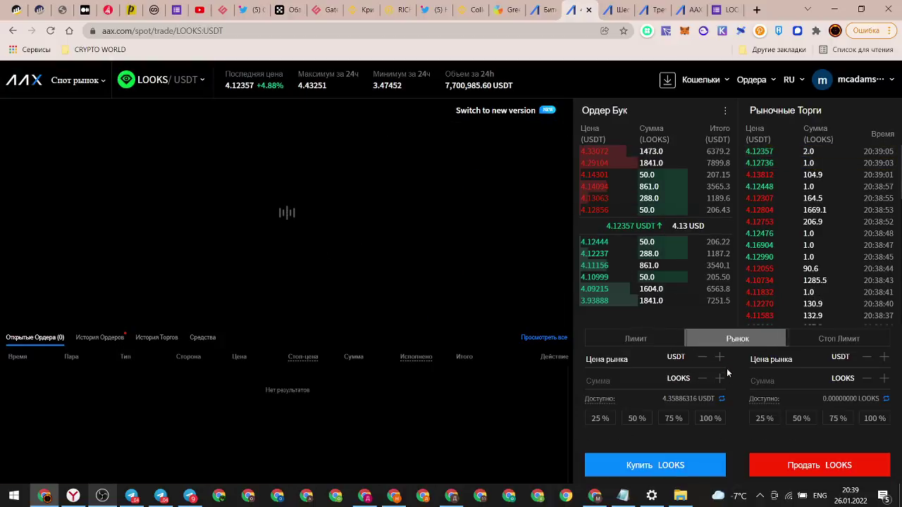
click(707, 417)
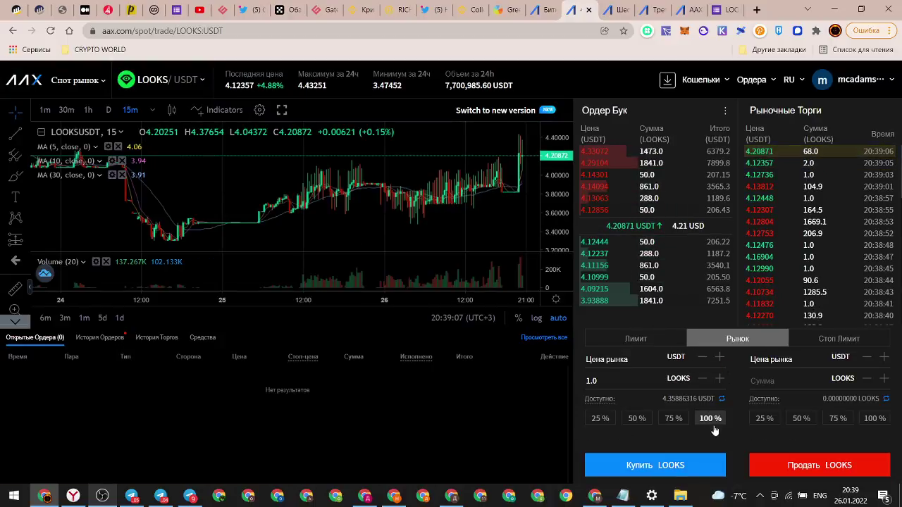
click(675, 466)
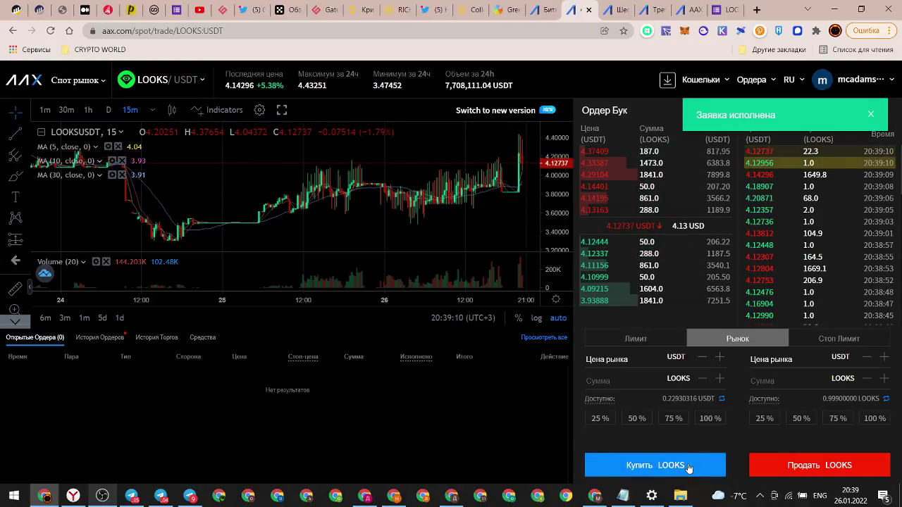
Top up savings with the whole 0.999 LOOKS spot balance
click(543, 10)
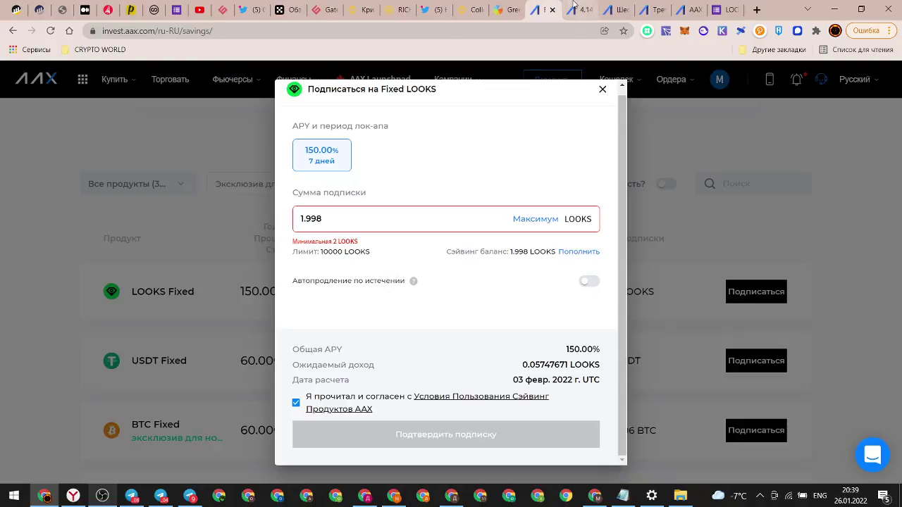
click(554, 224)
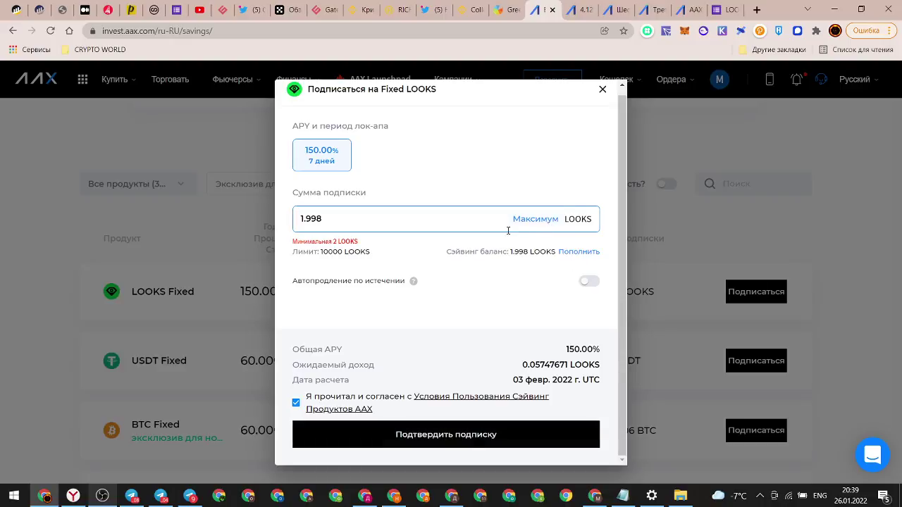
click(579, 253)
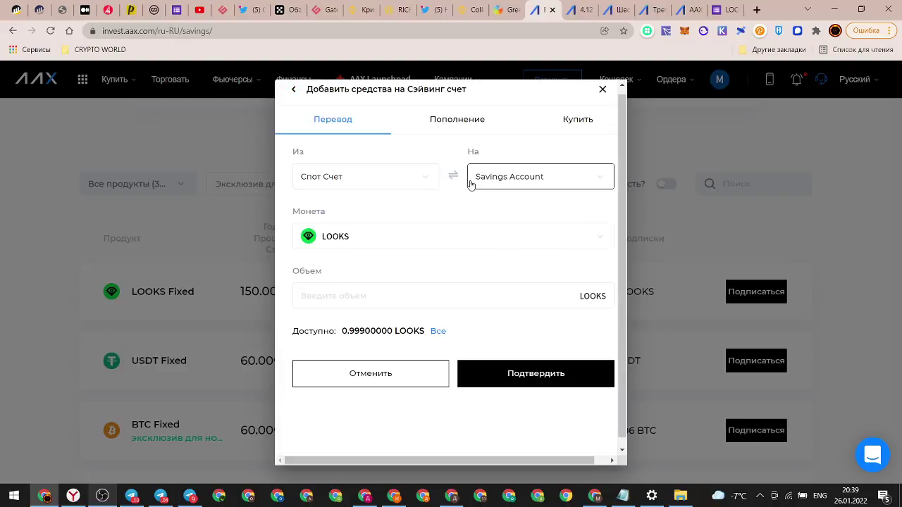
click(438, 332)
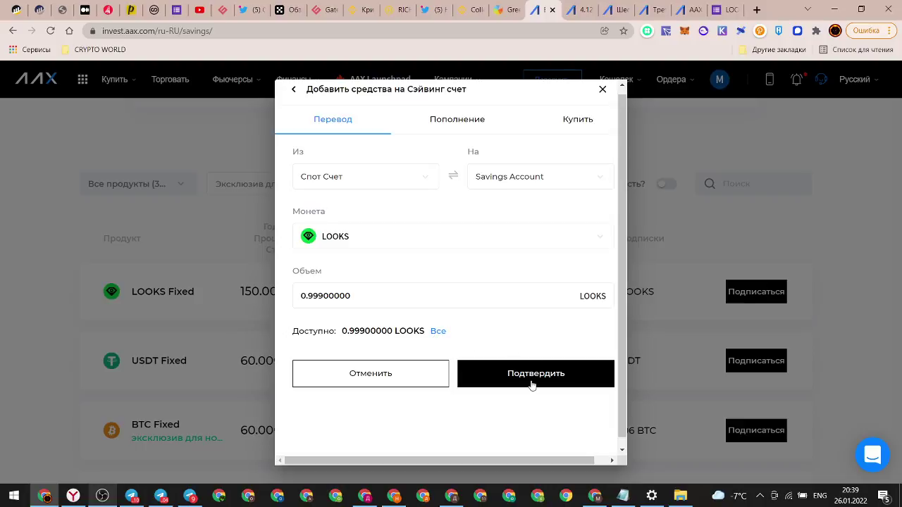
click(532, 383)
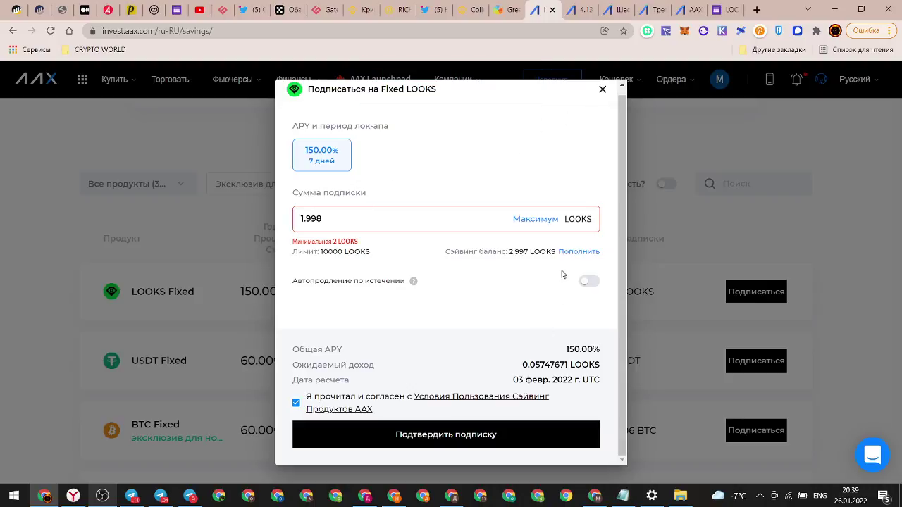
Fill the Fixed LOOKS subscription with the maximum 2.997 LOOKS and review the expected income
click(548, 220)
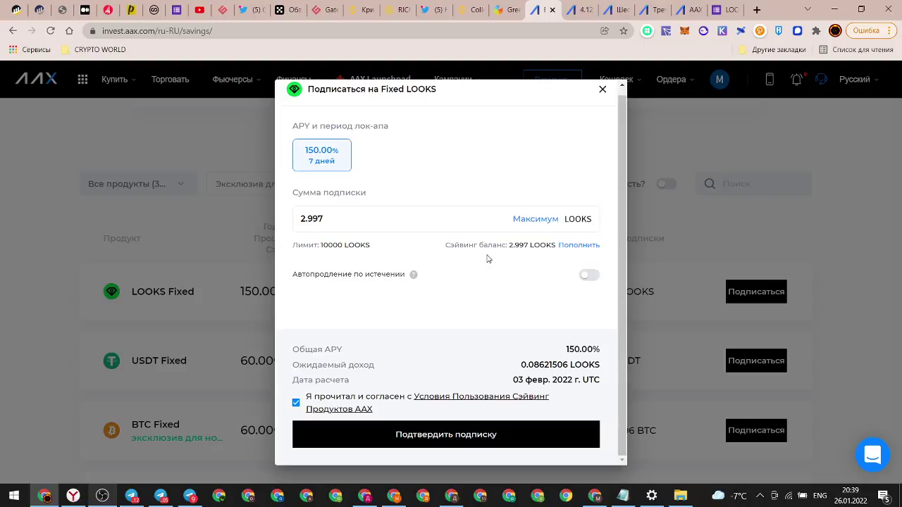
drag(529, 367, 556, 369)
click(496, 367)
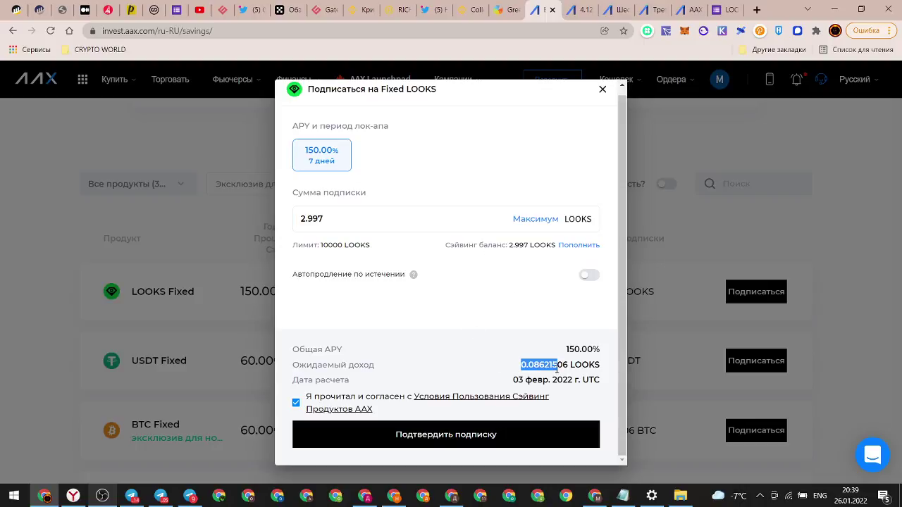
click(554, 375)
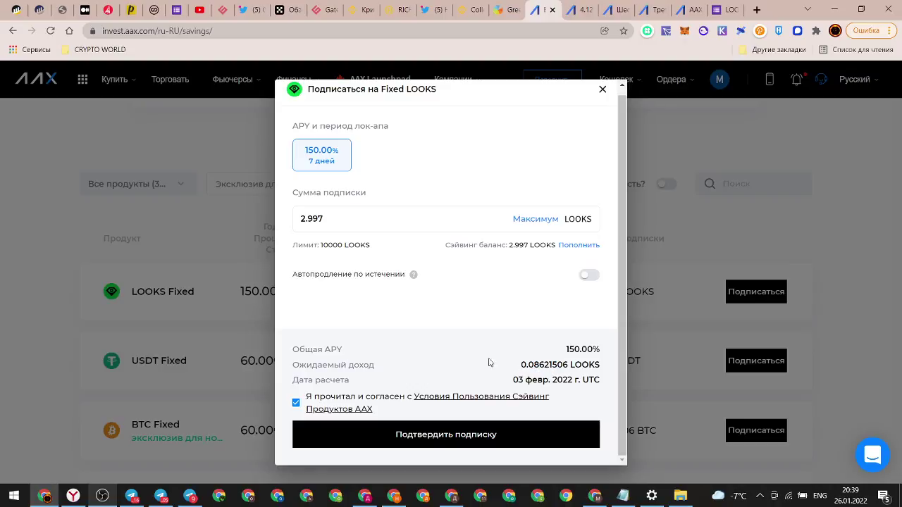
click(730, 10)
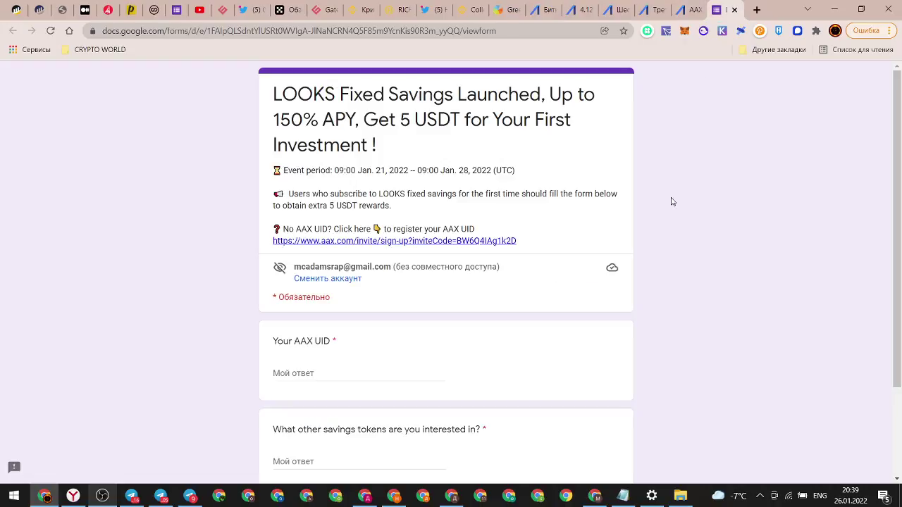
click(610, 7)
click(586, 7)
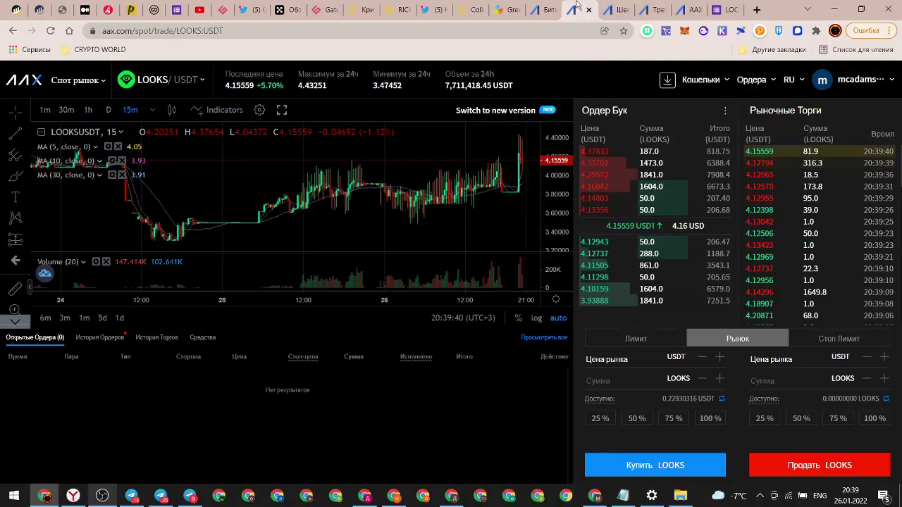
click(557, 6)
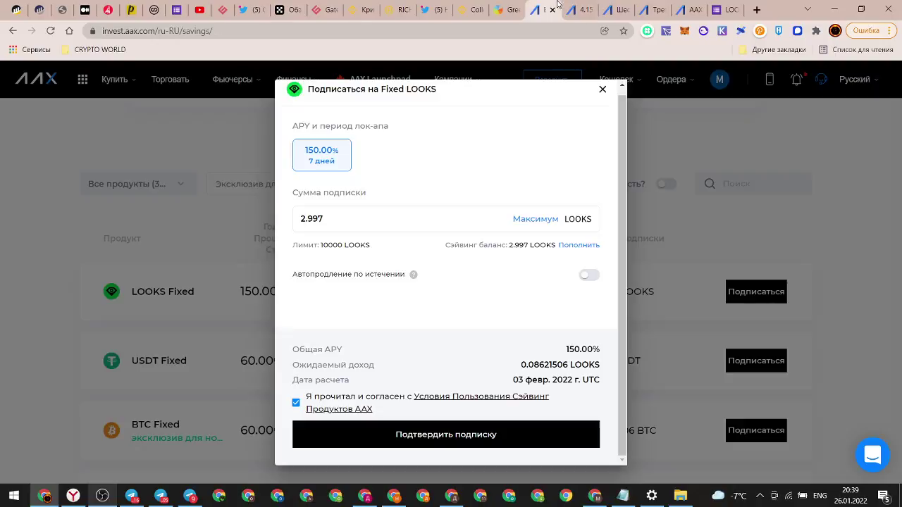
Confirm the 2.997 LOOKS subscription, check it in Savings Account, and start the form's UID question
click(542, 437)
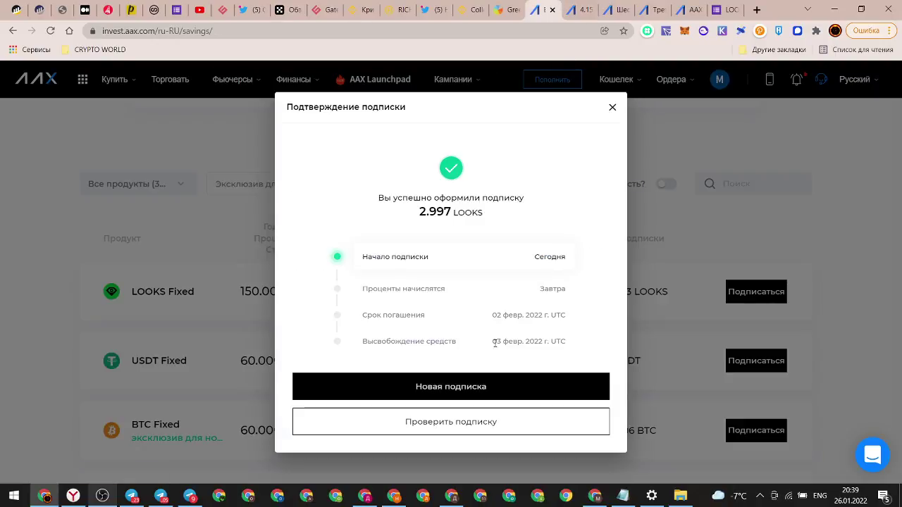
click(492, 421)
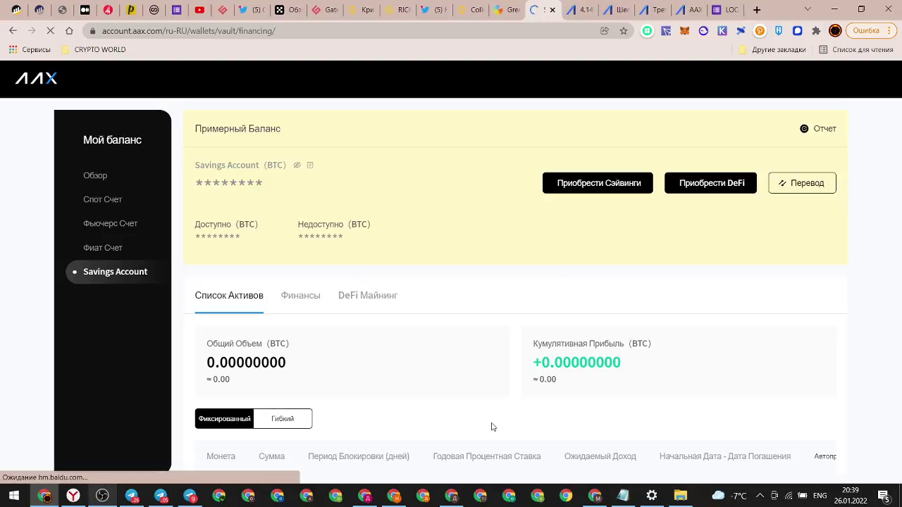
scroll(454, 359, down, 2)
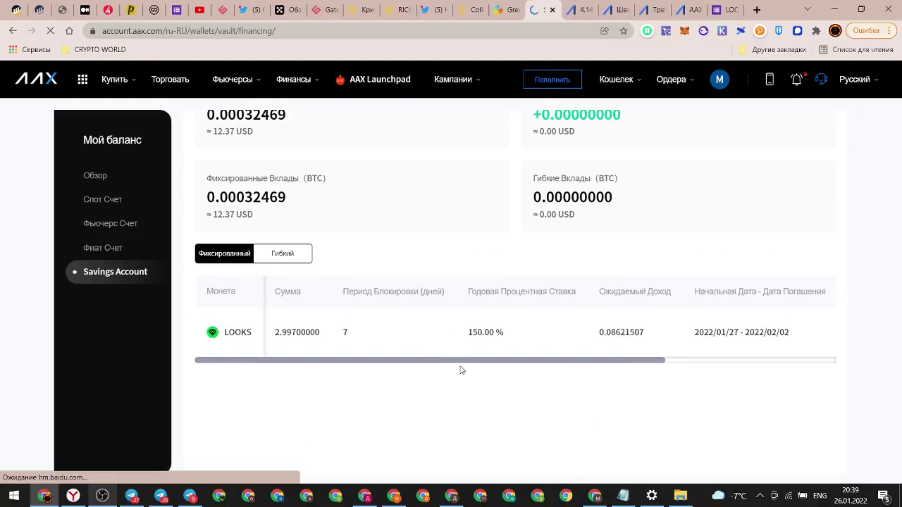
scroll(459, 374, down, 2)
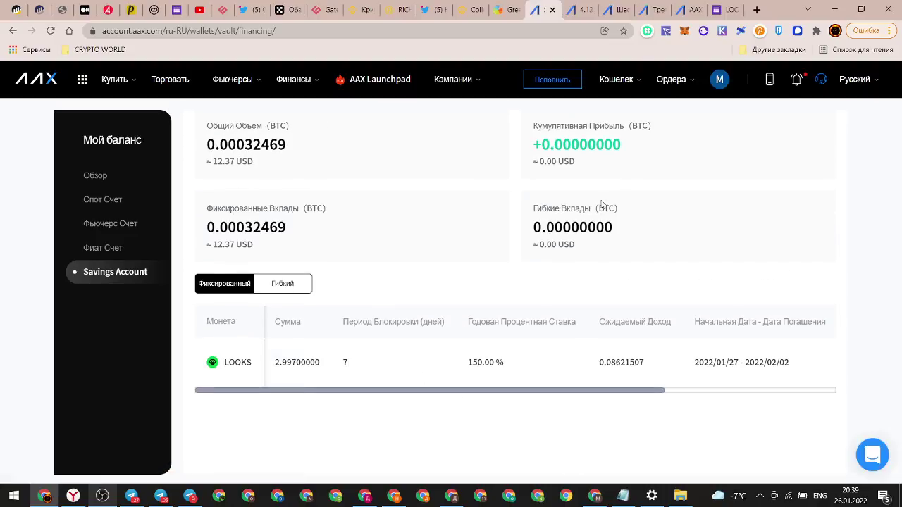
scroll(470, 394, up, 2)
click(722, 9)
click(345, 369)
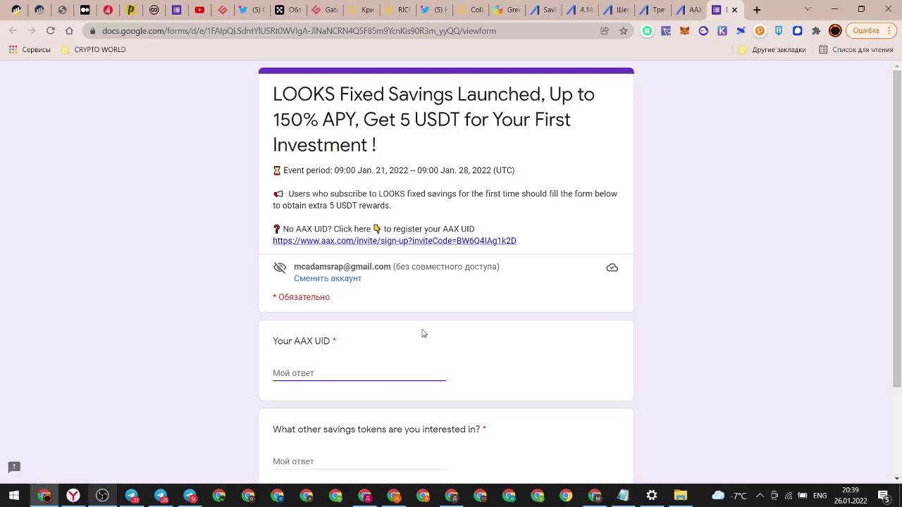
Answer the savings tokens question with 'KA' (KARURA) and return to the UID question
scroll(423, 333, down, 2)
key(Tab)
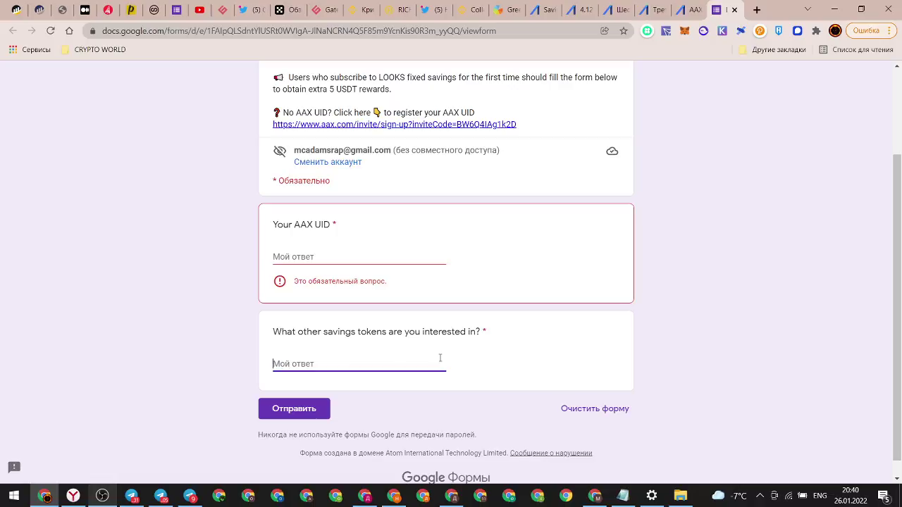
text(KARURA)
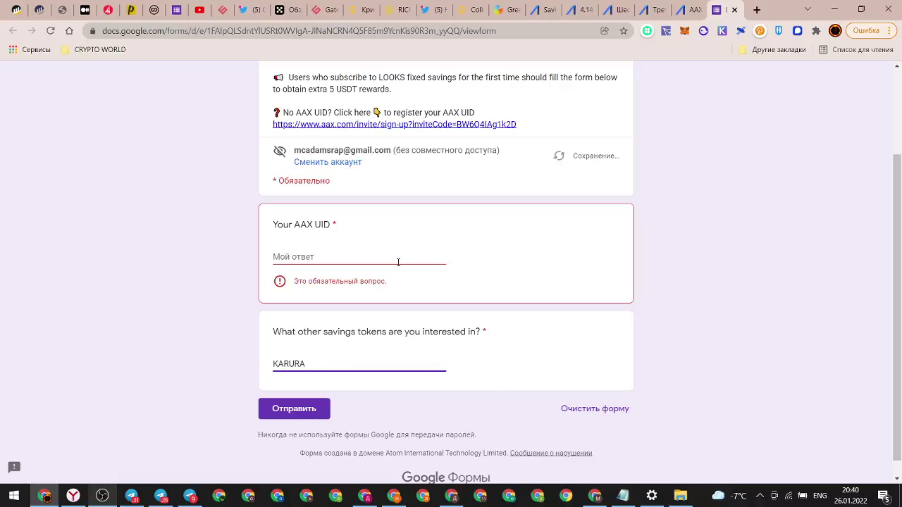
click(398, 262)
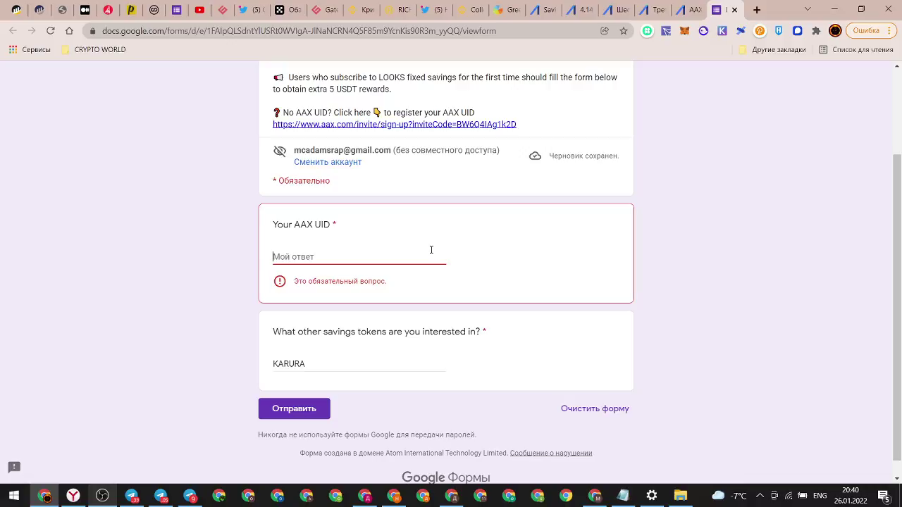
Copy the account UID from the AAX account menu
click(619, 9)
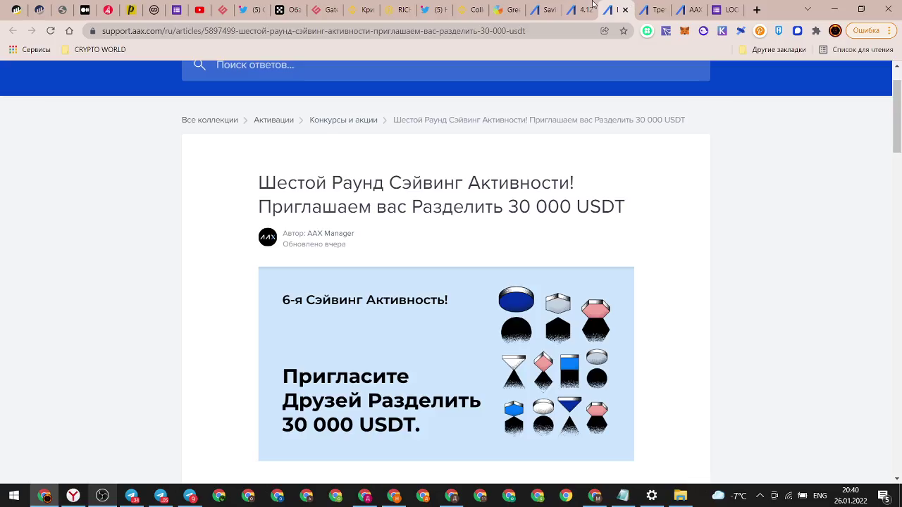
click(582, 10)
click(547, 10)
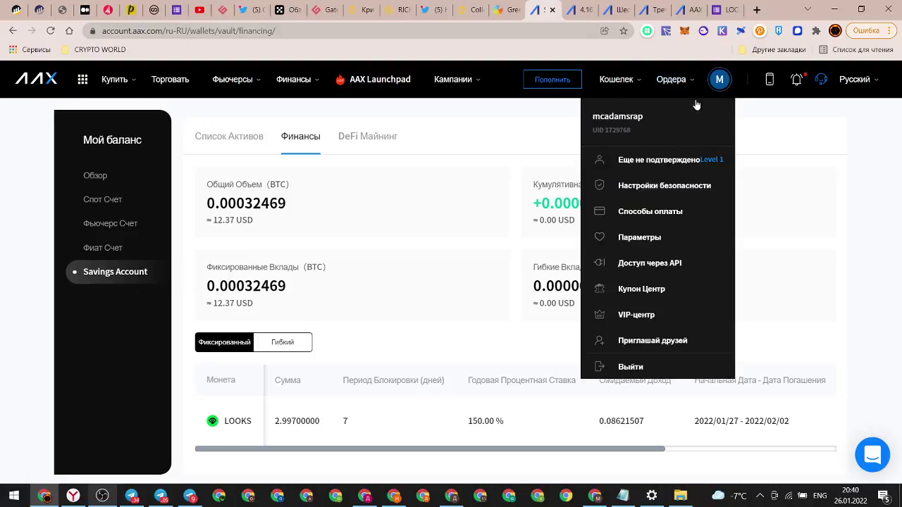
mouse_move(715, 83)
drag(631, 130, 611, 129)
key(ctrl+9)
Paste the UID into 'Your AAX UID', submit the form, and return to AAX savings
click(335, 357)
click(344, 260)
text(1729768)
scroll(505, 294, up, 2)
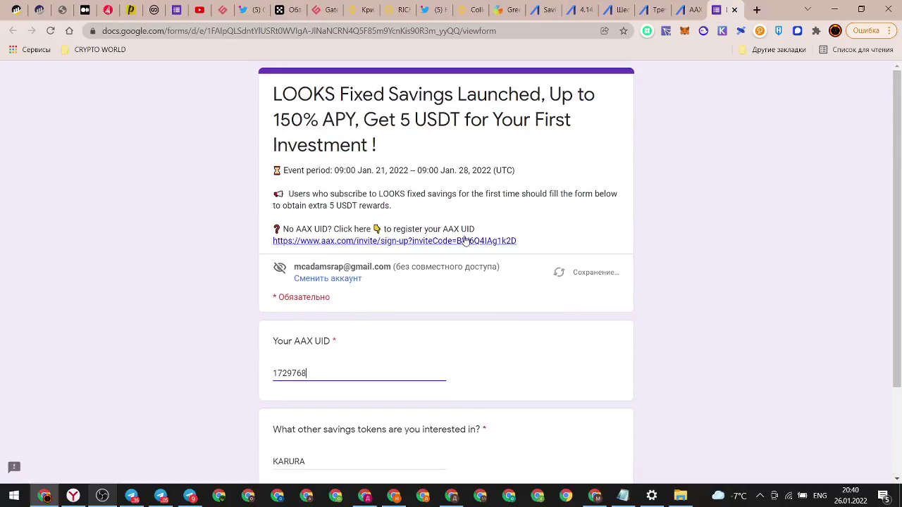
scroll(463, 229, down, 2)
click(303, 390)
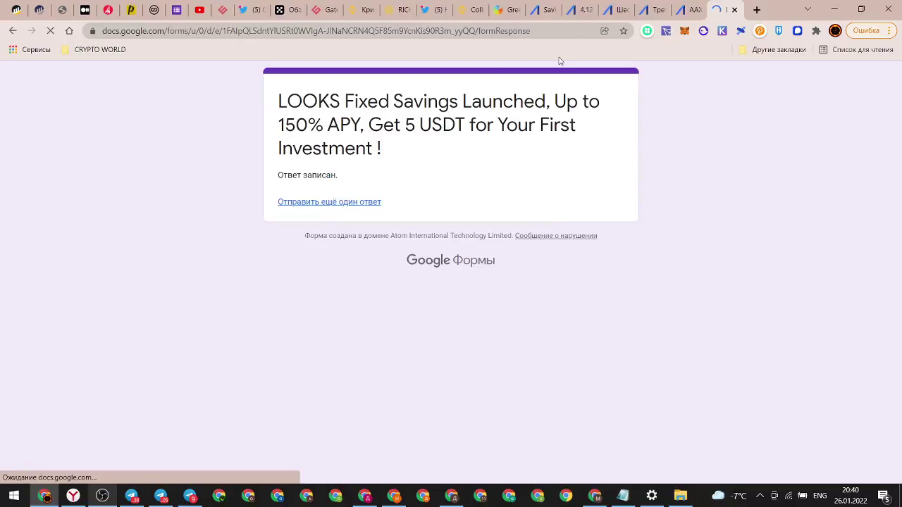
click(544, 9)
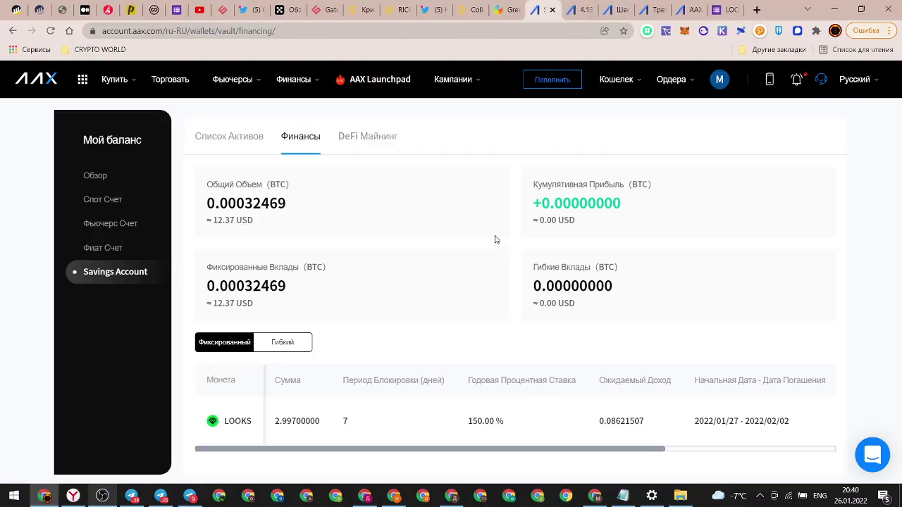
scroll(495, 239, down, 2)
scroll(328, 294, up, 2)
click(579, 10)
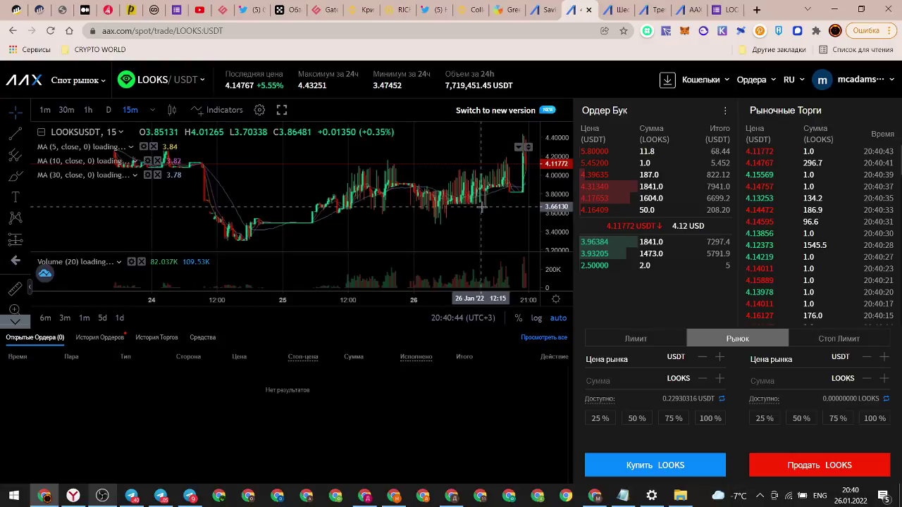
scroll(482, 206, up, 5)
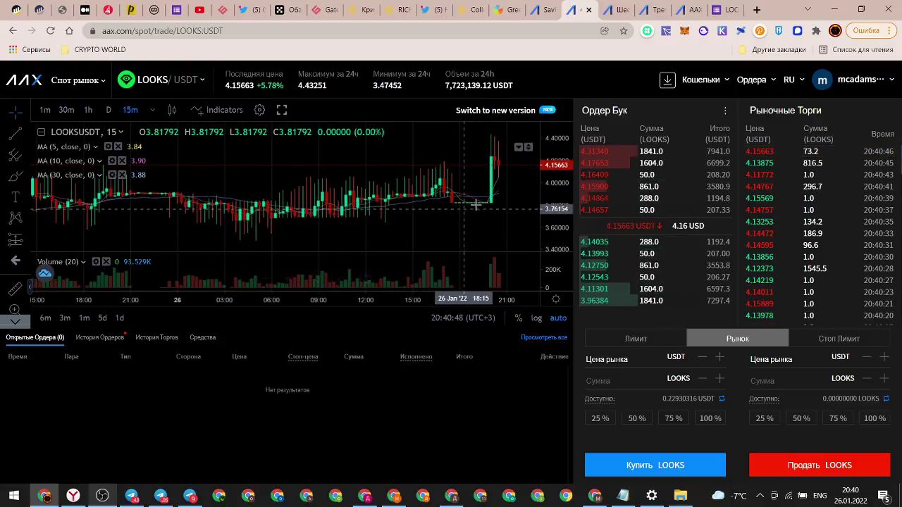
key(ctrl+shift+Tab)
scroll(487, 226, down, 1)
scroll(469, 243, up, 3)
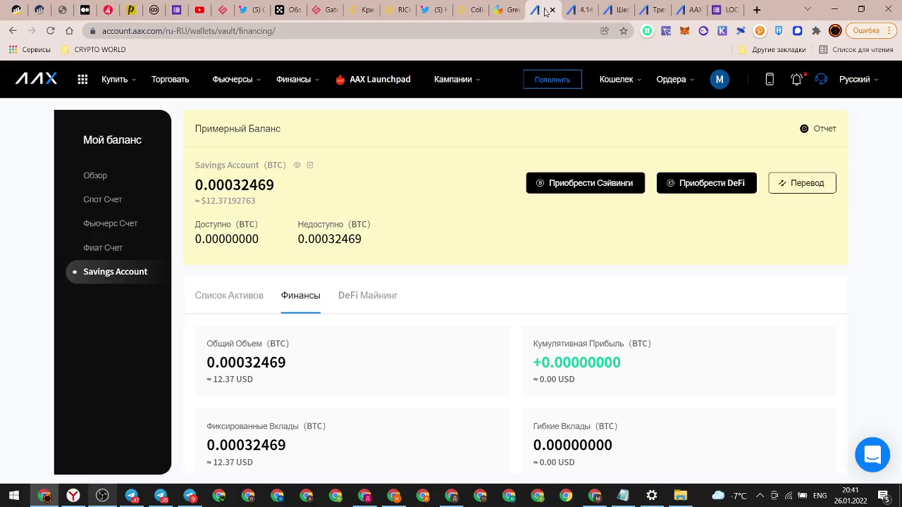
scroll(493, 204, down, 3)
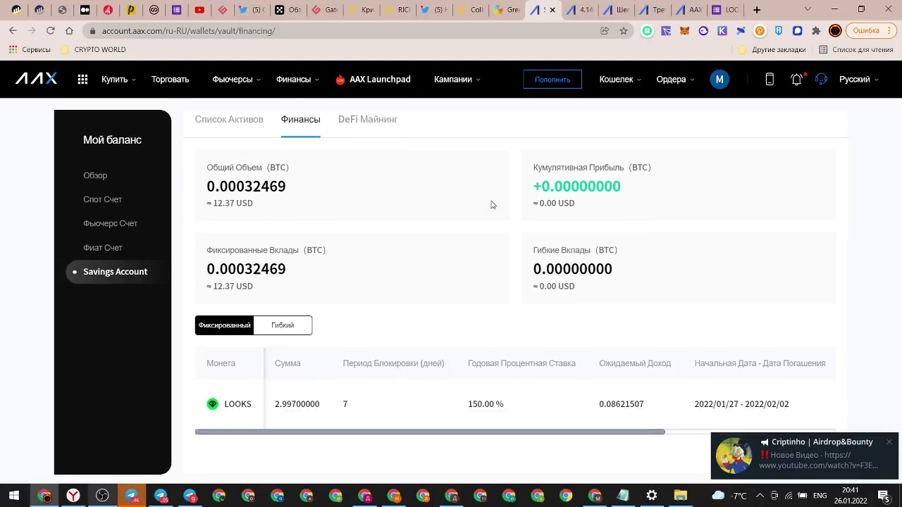
click(890, 441)
scroll(554, 324, up, 3)
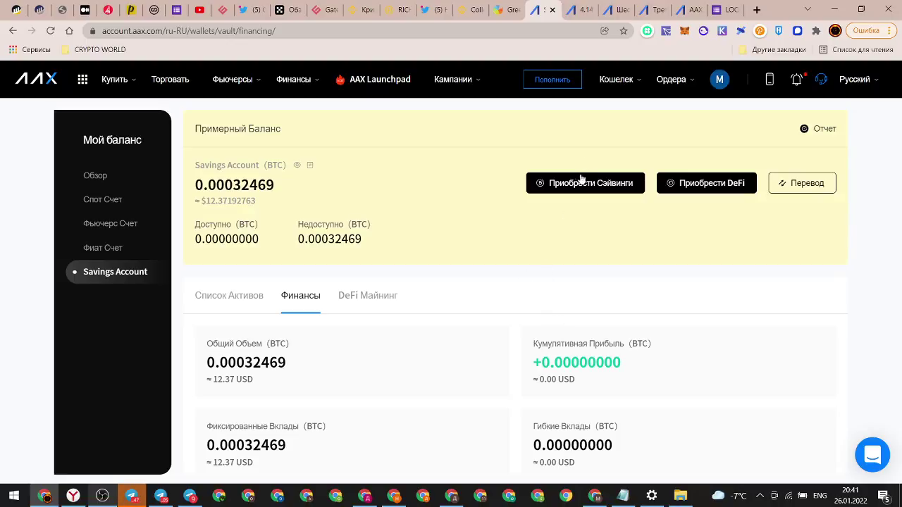
Open the LOOKS fixed savings announcement and highlight its 2 LOOKS minimum subscription
click(591, 6)
click(621, 8)
click(648, 8)
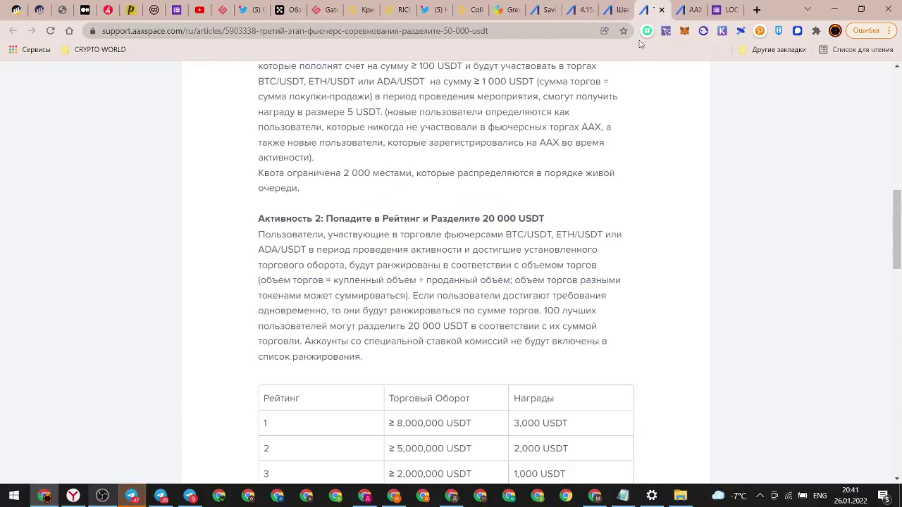
click(687, 9)
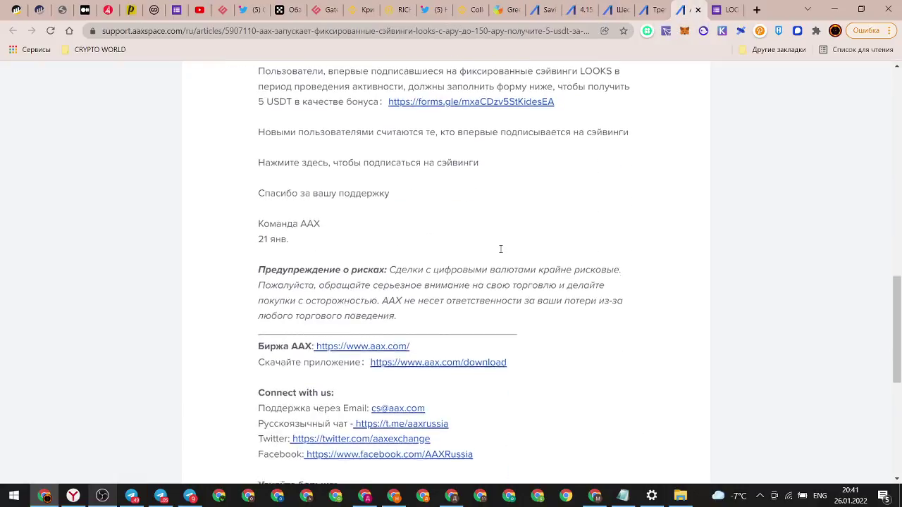
scroll(500, 251, up, 2)
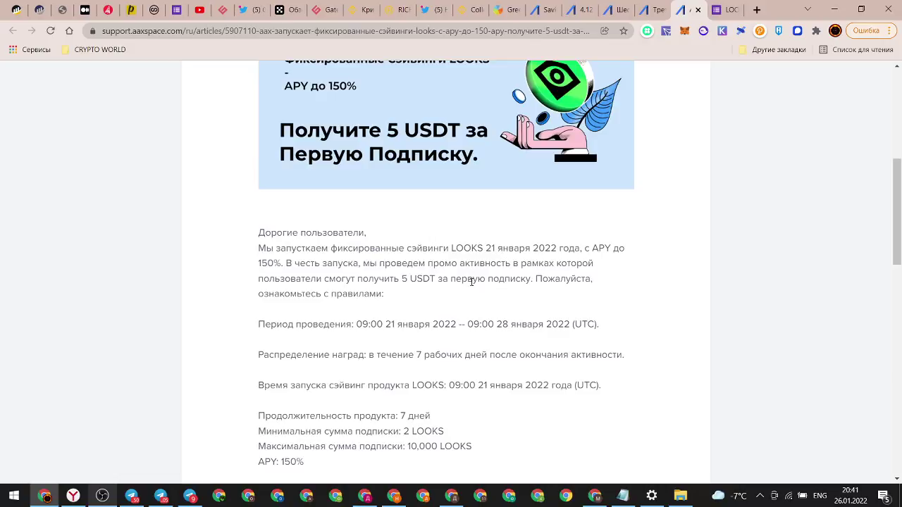
scroll(471, 282, down, 3)
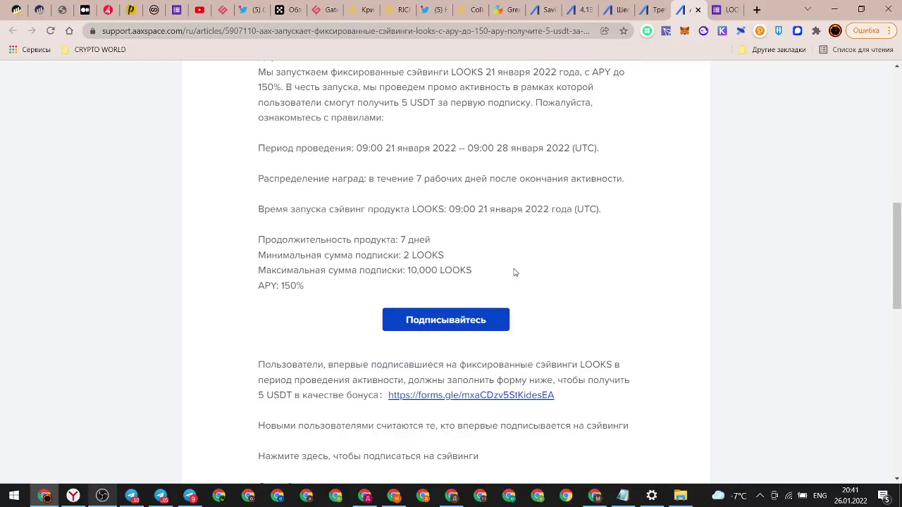
drag(399, 255, 419, 254)
click(416, 269)
Scroll back up the announcement, then return to the LOOKS/USDT and savings account pages
scroll(454, 272, up, 2)
scroll(454, 277, down, 5)
scroll(453, 277, up, 1)
scroll(454, 277, up, 2)
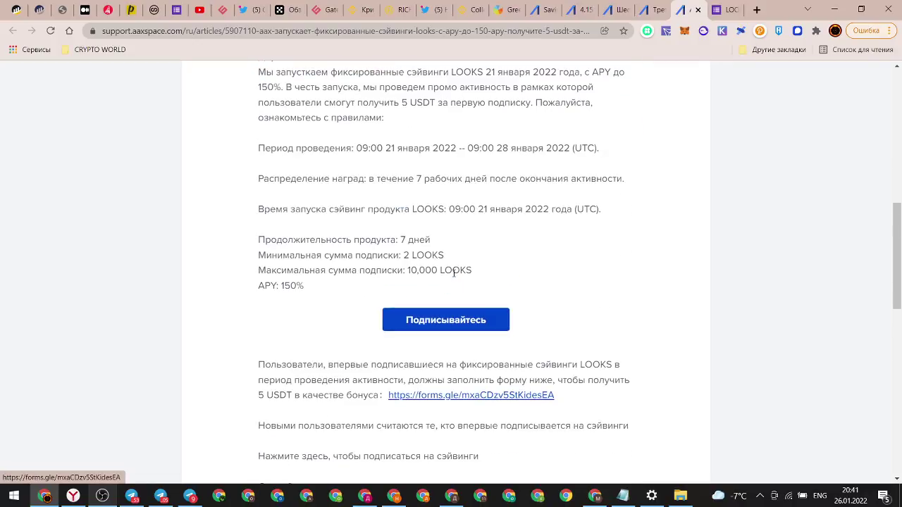
scroll(454, 272, up, 1)
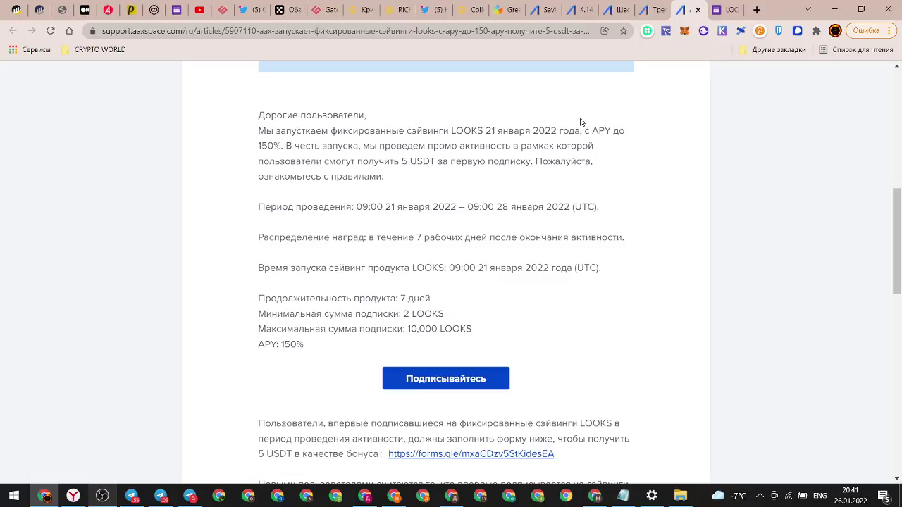
click(579, 10)
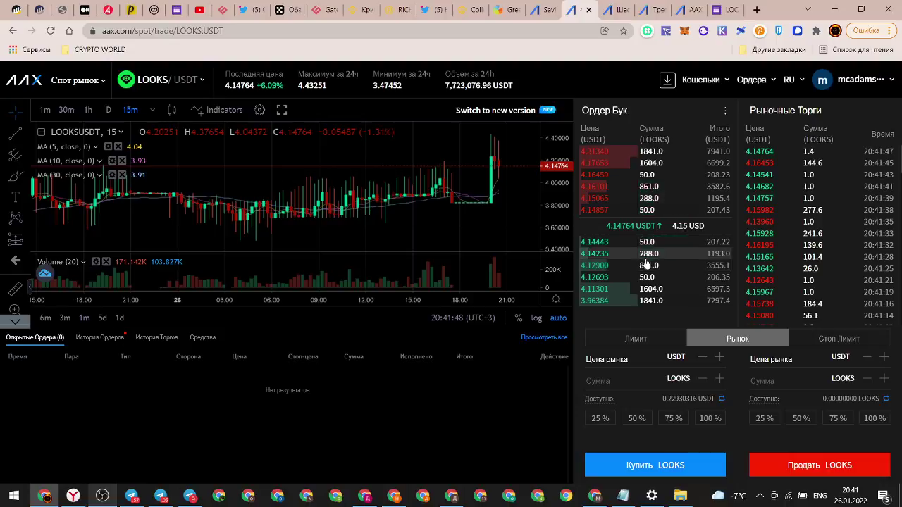
click(547, 10)
scroll(364, 338, down, 3)
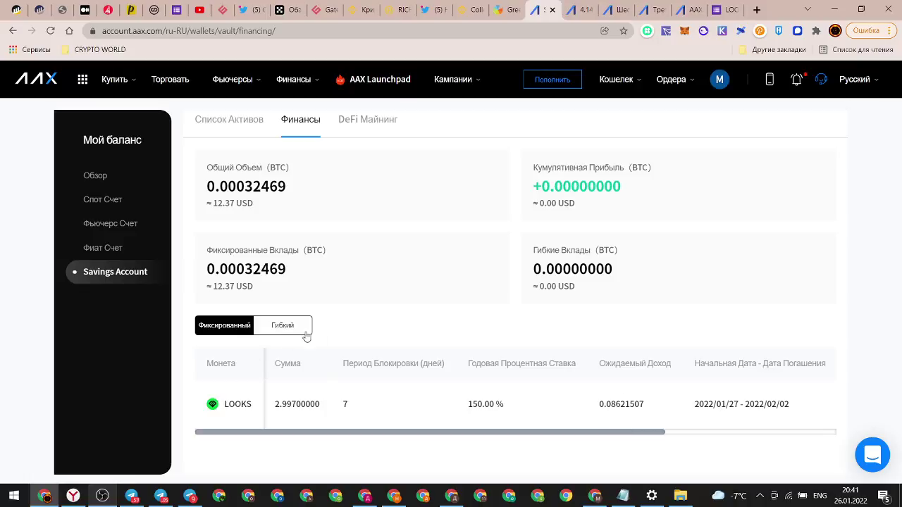
drag(276, 407, 311, 406)
click(311, 406)
scroll(395, 326, up, 1)
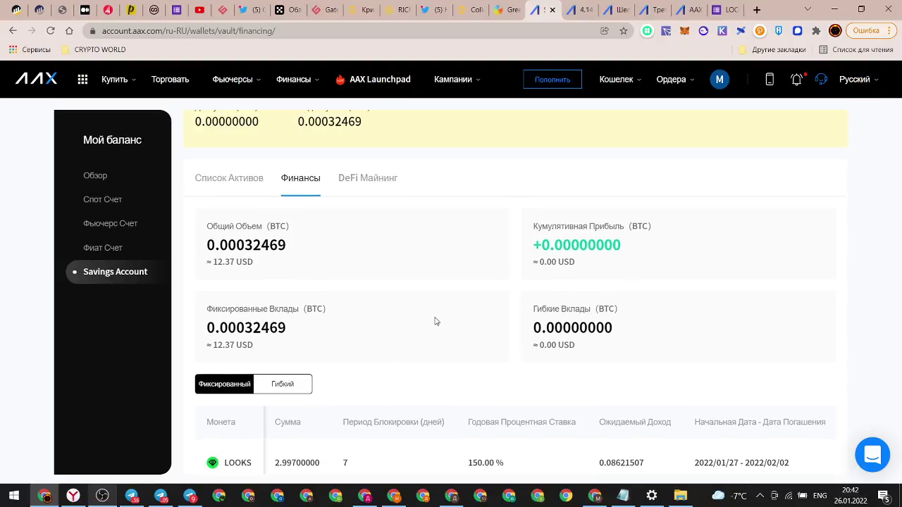
scroll(419, 296, down, 1)
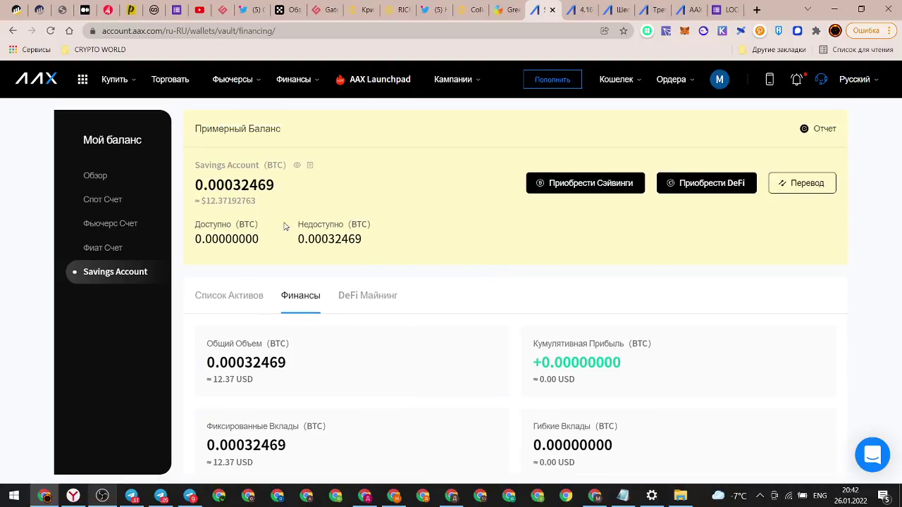
scroll(503, 265, down, 2)
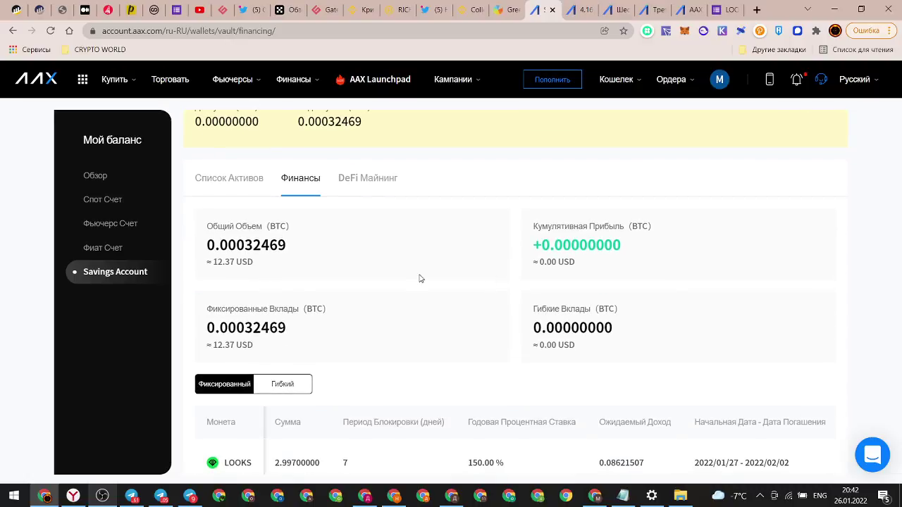
scroll(415, 305, up, 2)
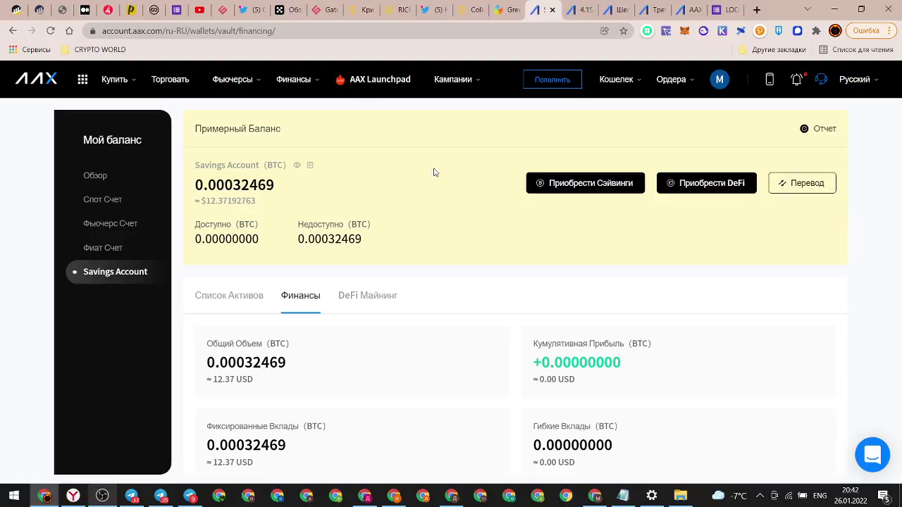
click(591, 10)
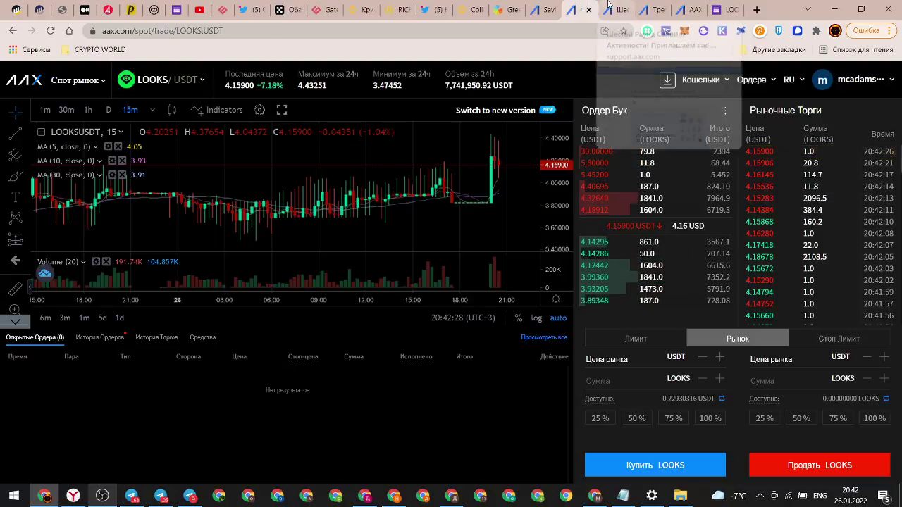
Browse the sixth savings round, futures competition and LOOKS fixed savings articles
click(609, 6)
click(652, 9)
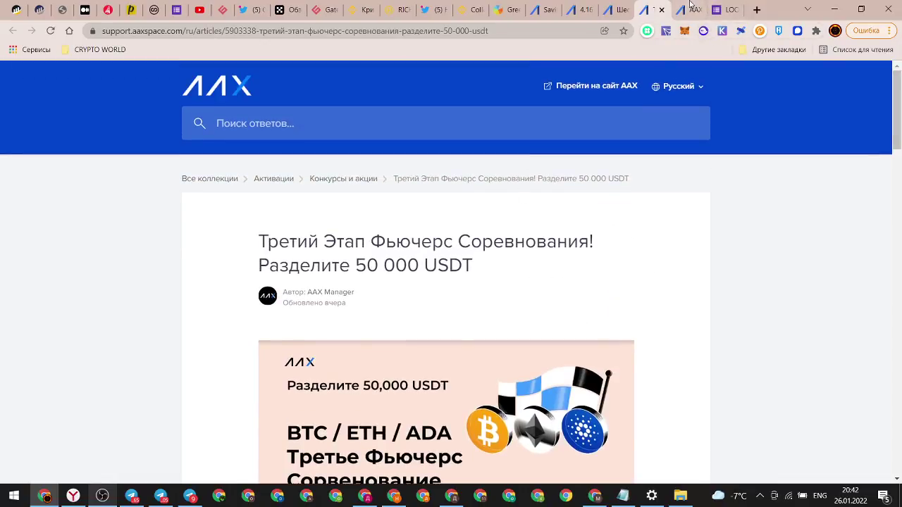
click(690, 6)
scroll(566, 220, down, 1)
scroll(567, 220, down, 1)
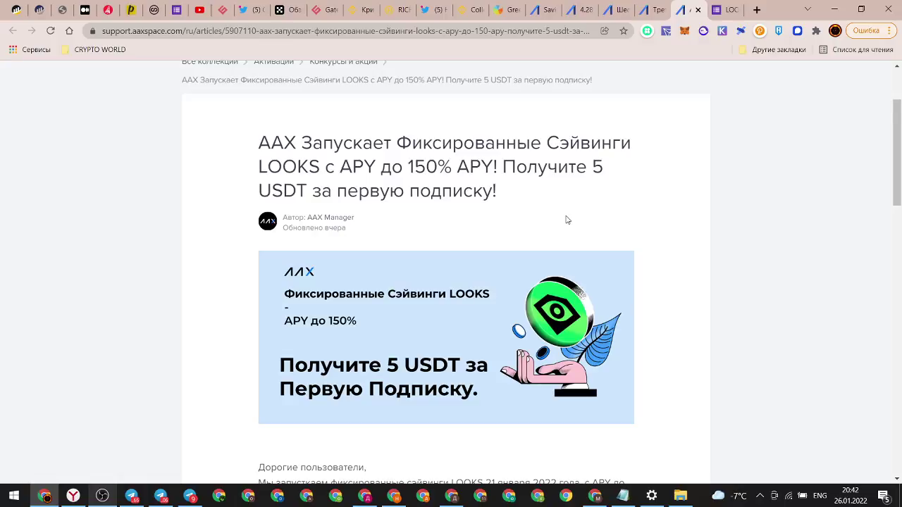
click(644, 6)
scroll(549, 182, down, 5)
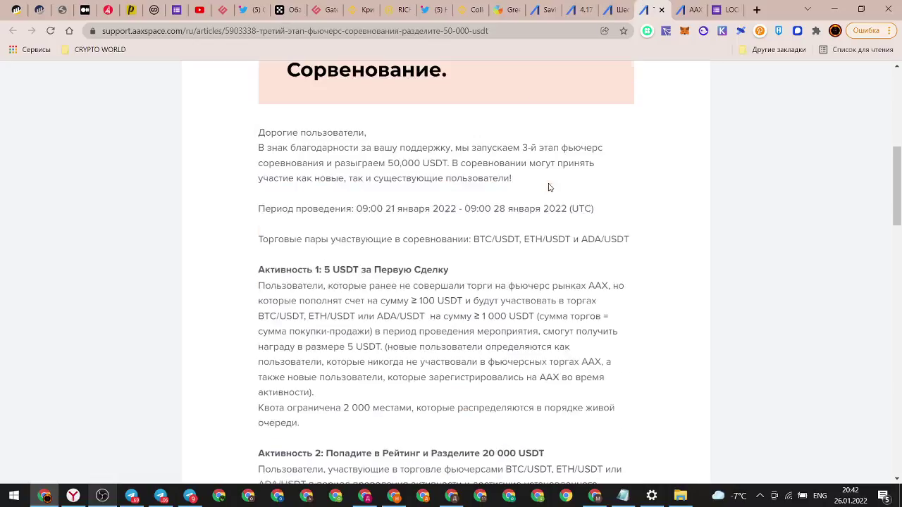
scroll(545, 199, down, 2)
Highlight the friend-invitation and extra 10 USDT reward terms in the sixth savings round article
key(ctrl+shift+Tab)
scroll(564, 183, down, 5)
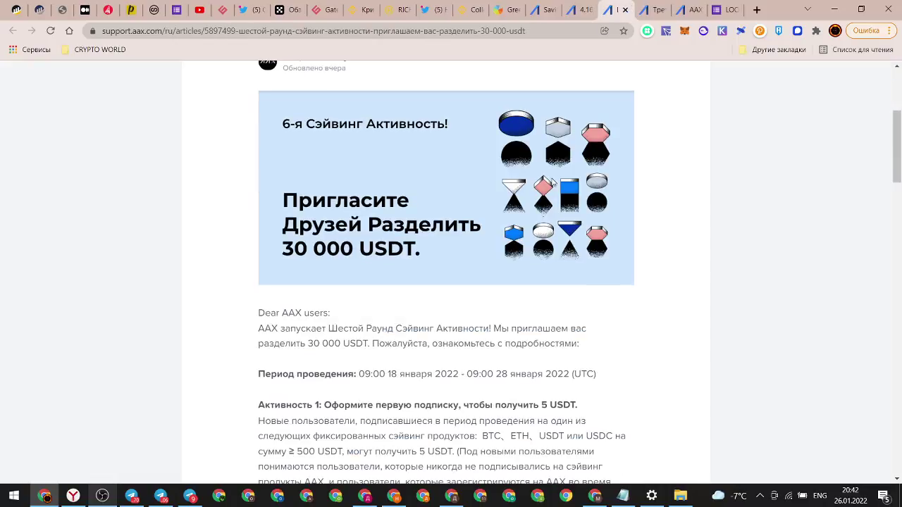
scroll(566, 180, down, 2)
scroll(585, 201, up, 2)
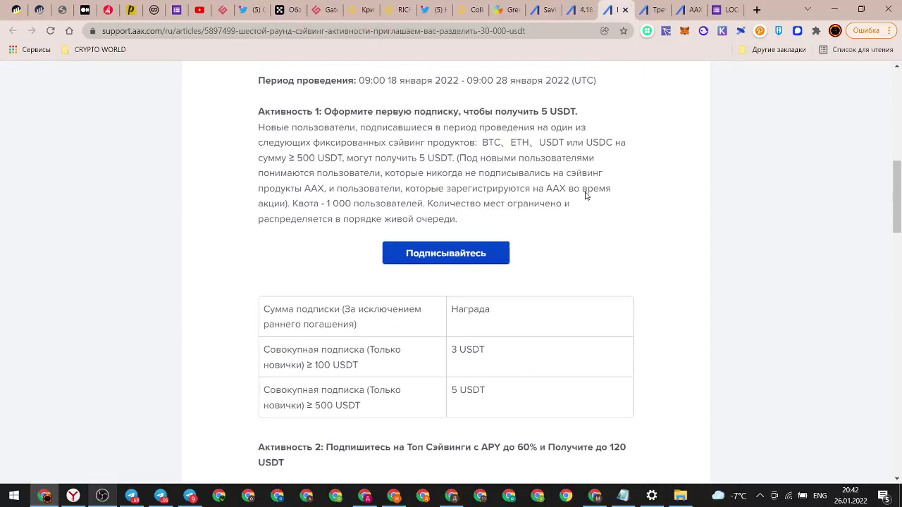
scroll(585, 196, down, 3)
scroll(585, 196, down, 6)
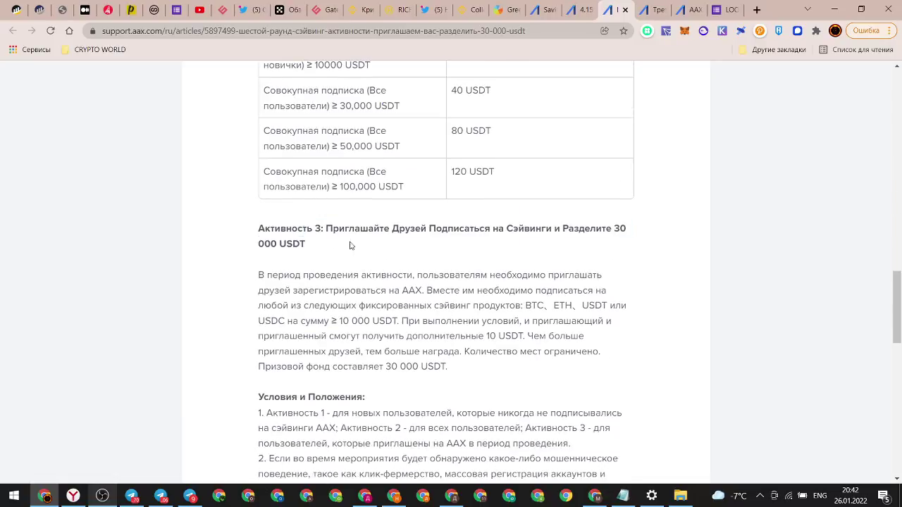
drag(483, 336, 503, 352)
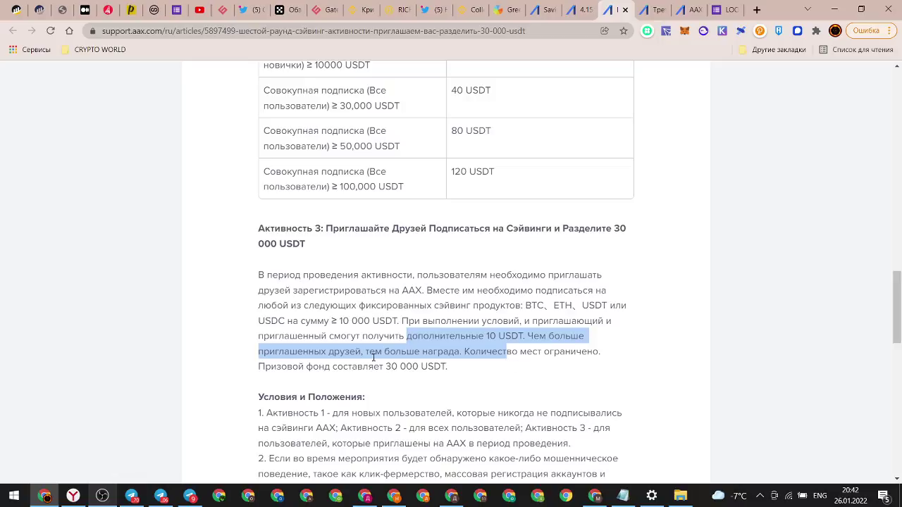
drag(308, 291, 480, 337)
click(493, 346)
scroll(494, 346, up, 15)
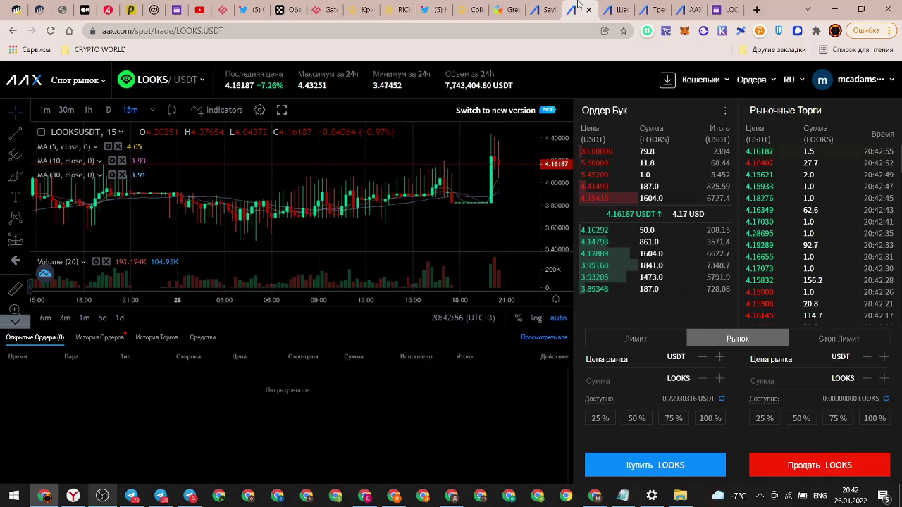
click(591, 9)
From the Savings Account page, go to Кампании > Реферальная Программа and scroll to the reward task list
click(562, 10)
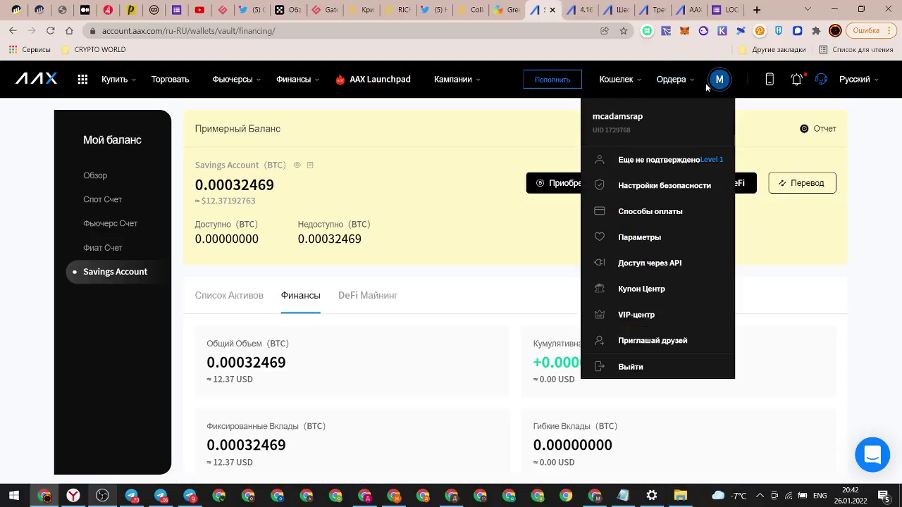
mouse_move(718, 81)
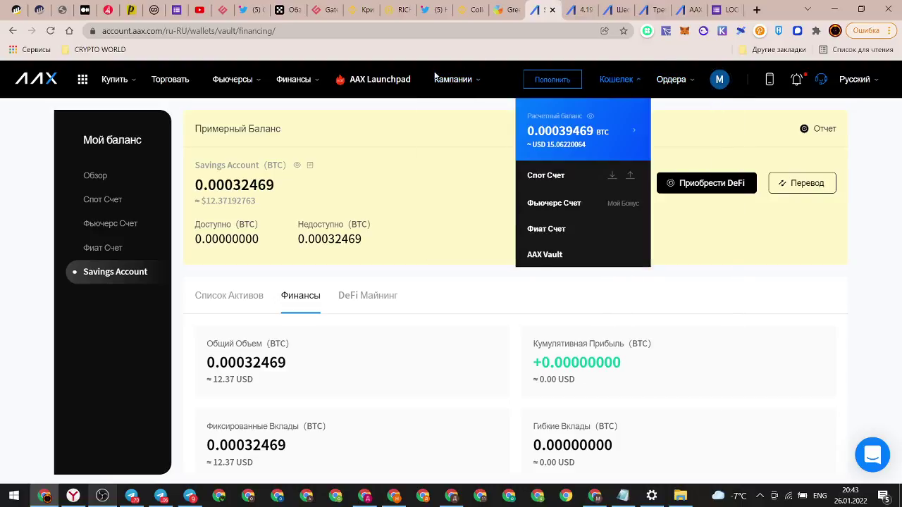
mouse_move(453, 79)
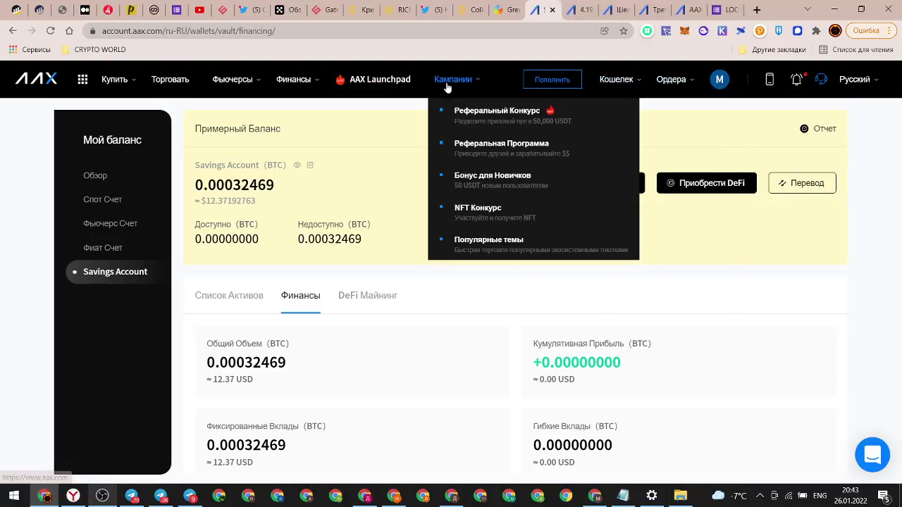
click(553, 151)
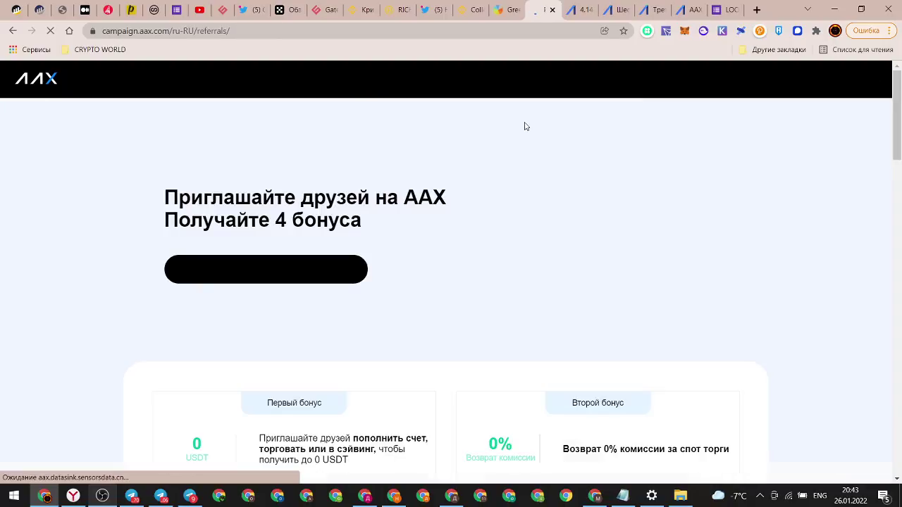
scroll(474, 211, down, 2)
scroll(475, 209, down, 5)
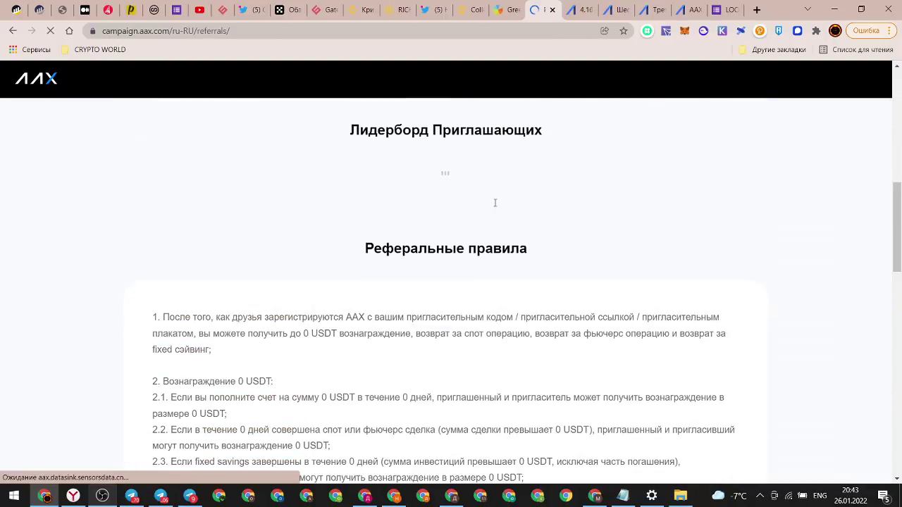
scroll(502, 209, up, 3)
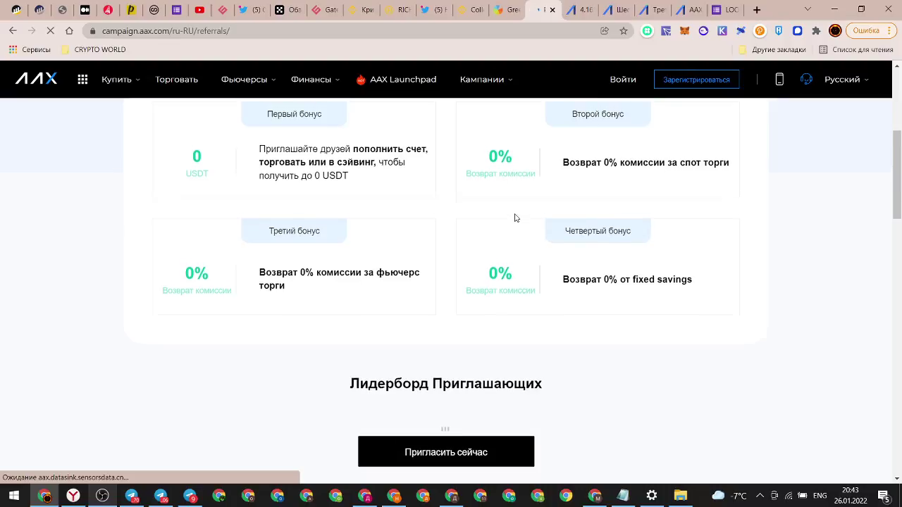
scroll(517, 215, up, 2)
scroll(517, 220, up, 2)
scroll(518, 222, down, 10)
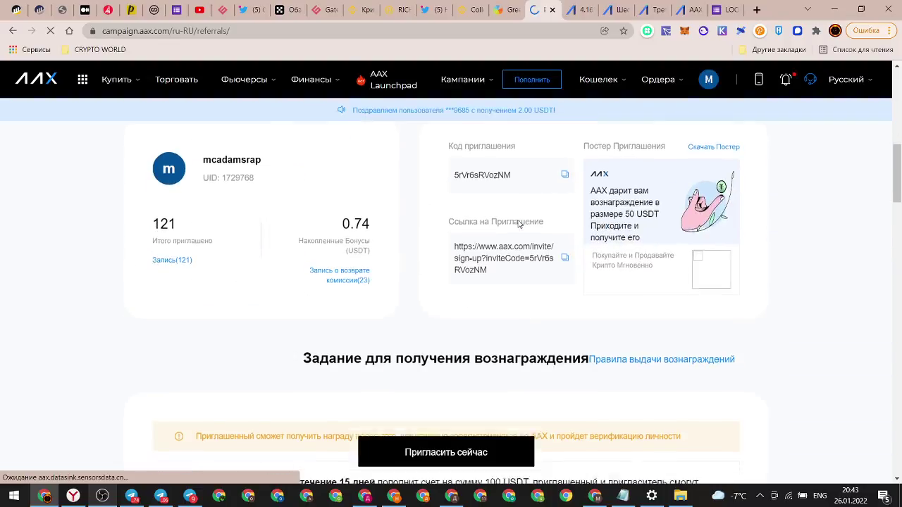
scroll(518, 224, down, 2)
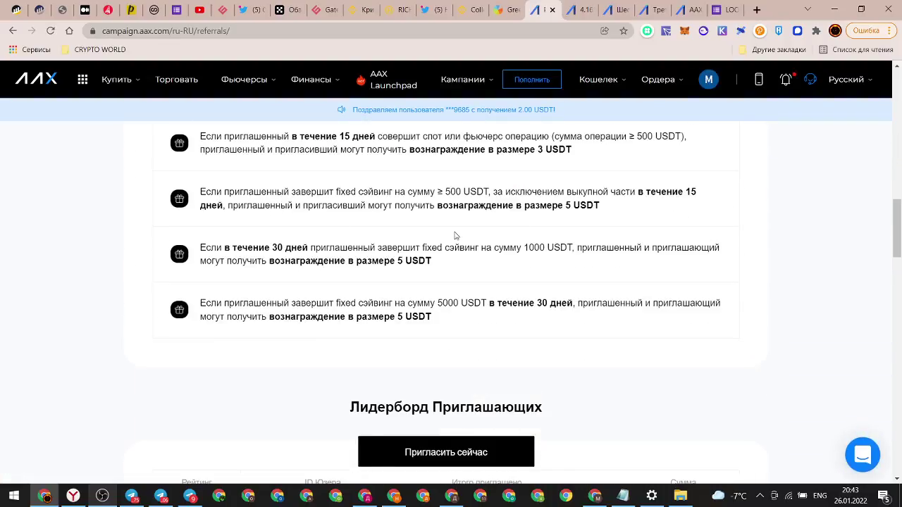
Highlight the reward conditions, focusing on the 2 USDT per 100 USDT deposit condition
drag(442, 322, 324, 229)
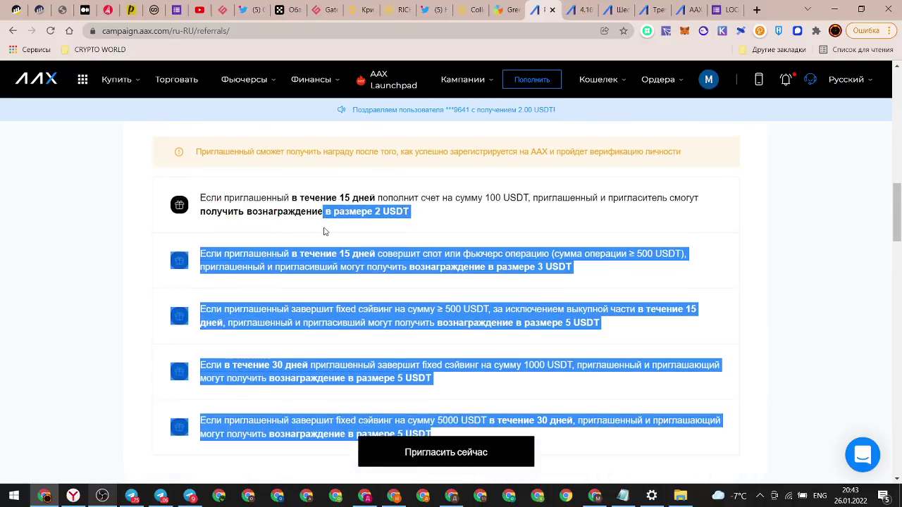
click(338, 238)
drag(413, 199, 522, 202)
click(522, 216)
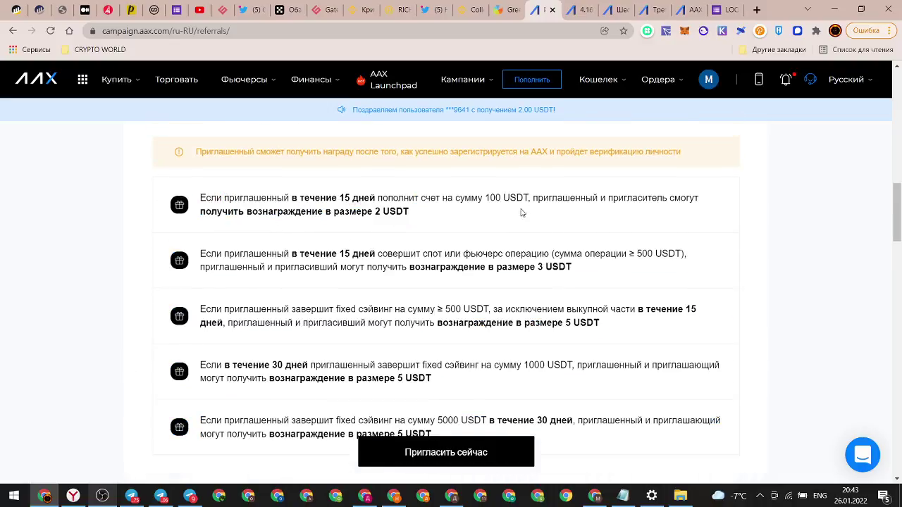
double_click(398, 211)
click(461, 237)
Highlight the 3 USDT spot or futures trade condition and the fixed savings reward condition
drag(308, 254, 471, 261)
click(471, 262)
drag(412, 257, 468, 259)
click(468, 259)
click(572, 274)
drag(287, 322, 370, 323)
click(347, 311)
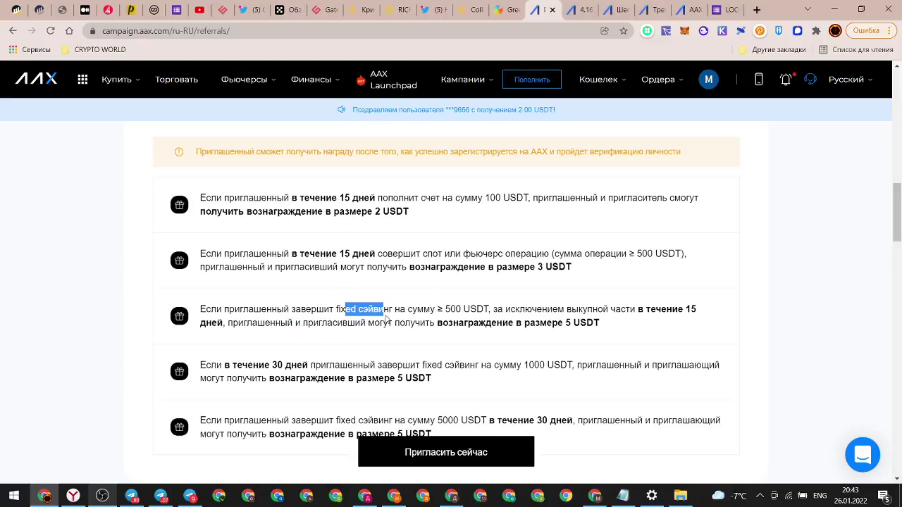
click(412, 321)
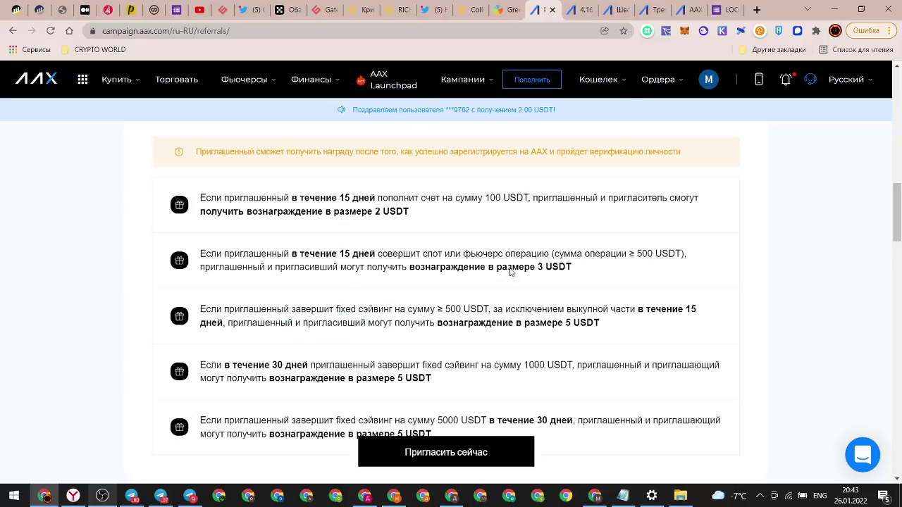
click(589, 10)
click(611, 10)
click(583, 7)
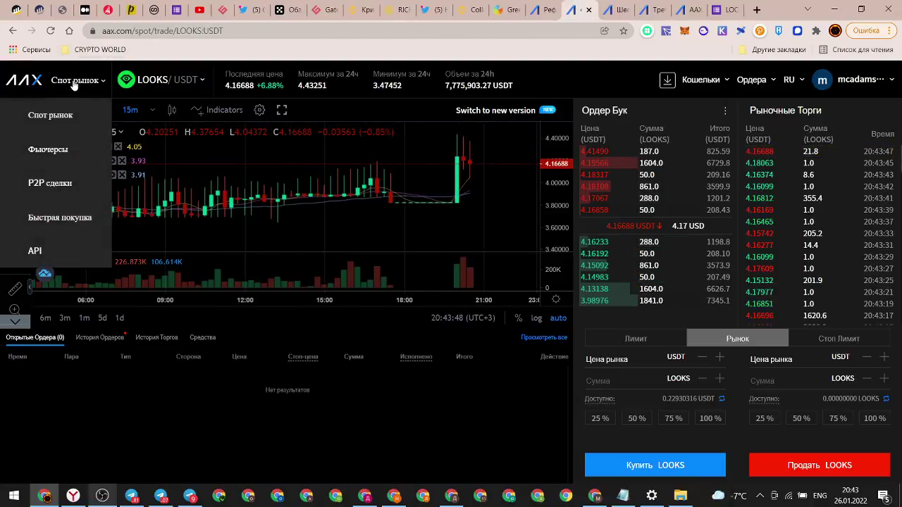
click(511, 10)
click(546, 10)
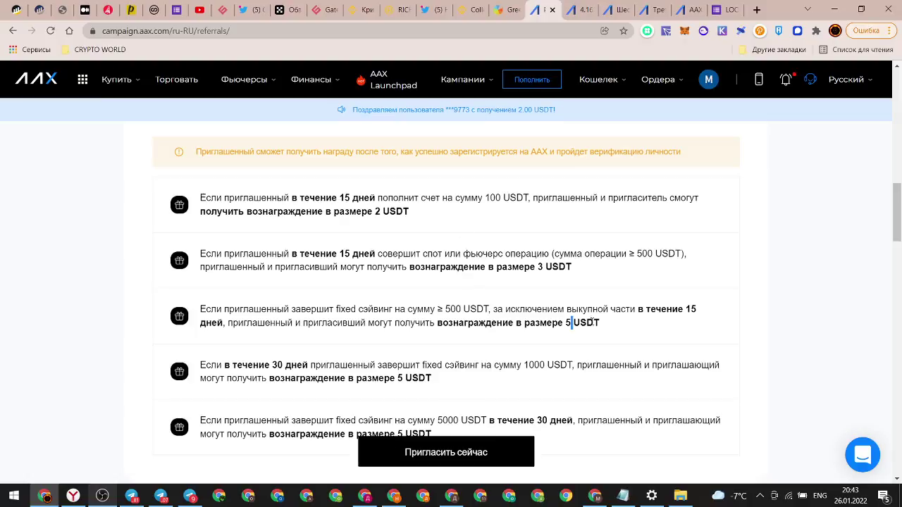
click(361, 337)
drag(388, 338, 540, 341)
click(541, 341)
scroll(366, 359, down, 1)
drag(402, 308, 620, 308)
click(548, 310)
click(621, 310)
scroll(367, 325, down, 2)
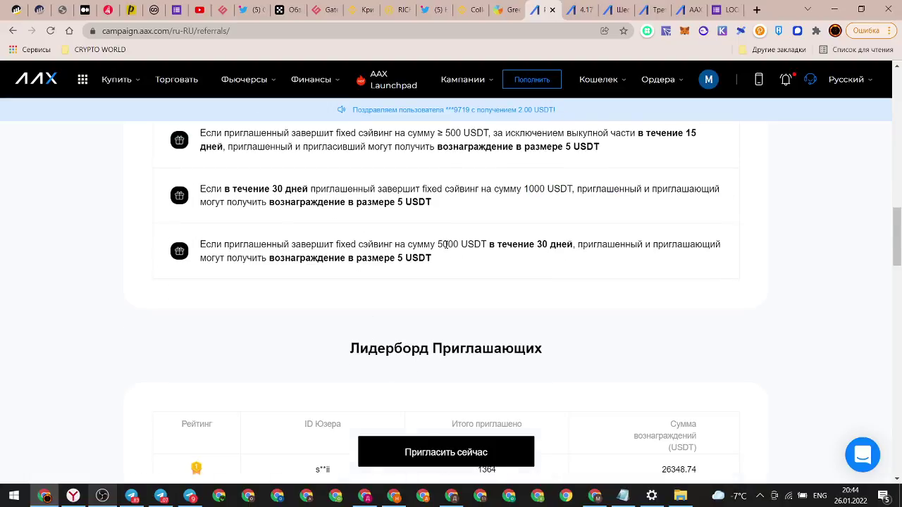
drag(438, 245, 478, 248)
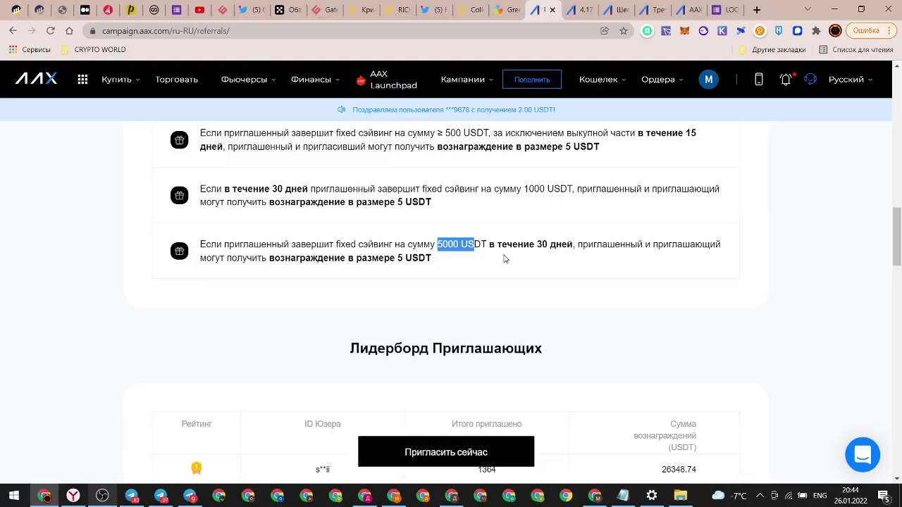
scroll(550, 275, down, 5)
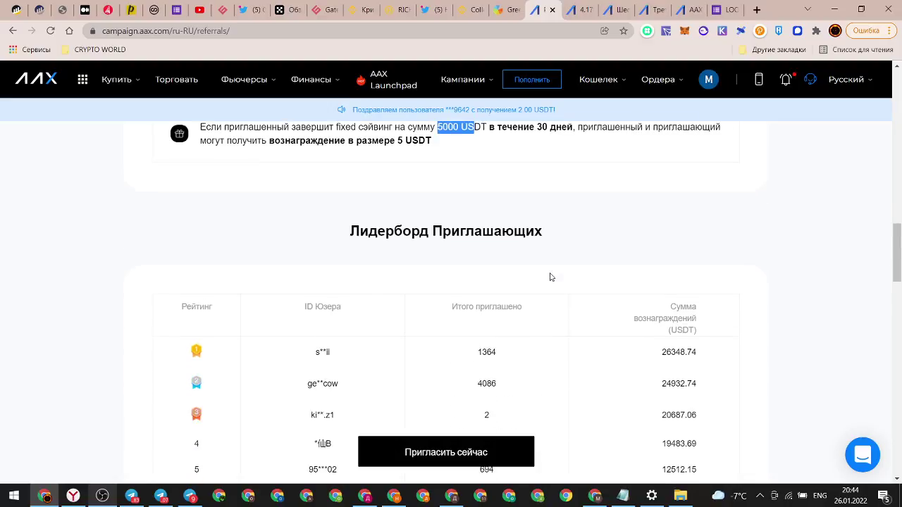
scroll(558, 279, up, 10)
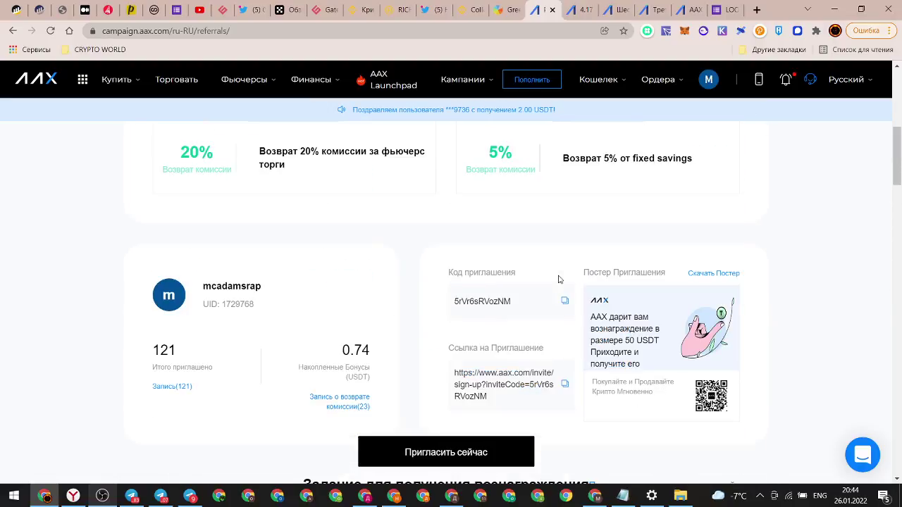
scroll(558, 280, up, 3)
scroll(558, 279, up, 2)
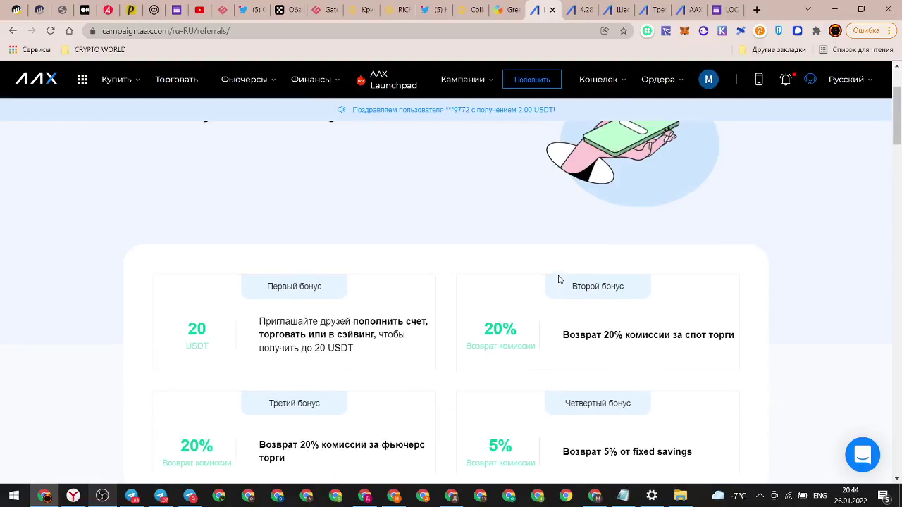
scroll(407, 280, down, 2)
drag(262, 204, 404, 237)
click(403, 238)
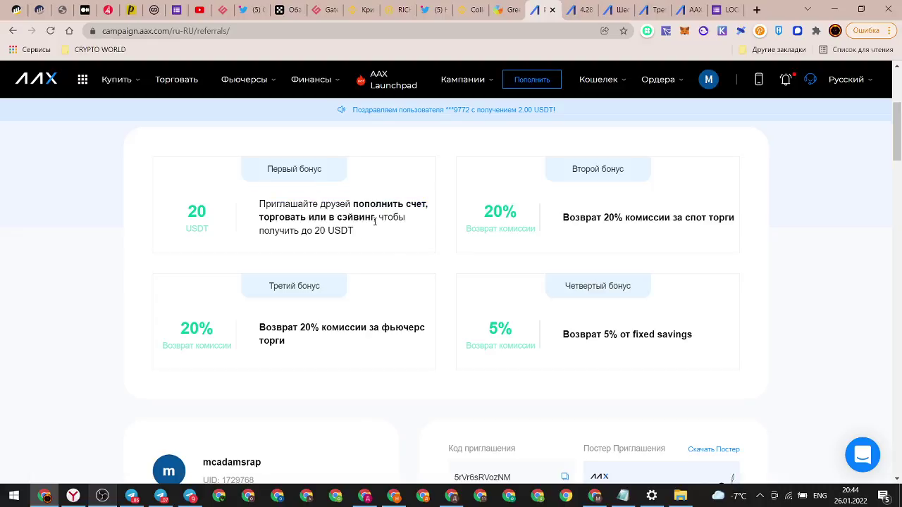
scroll(513, 267, up, 1)
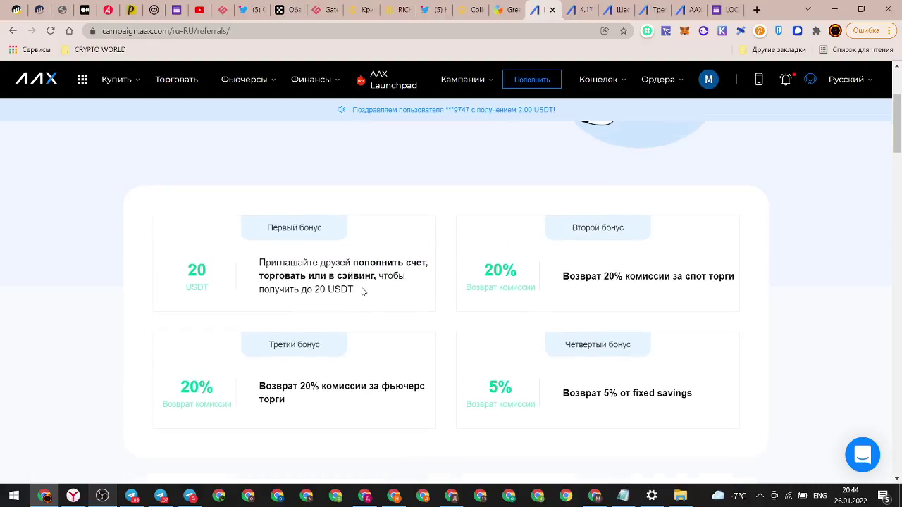
drag(329, 276, 399, 298)
click(566, 300)
drag(563, 277, 618, 280)
click(381, 408)
drag(268, 381, 427, 402)
click(445, 412)
scroll(622, 392, down, 1)
scroll(628, 386, down, 2)
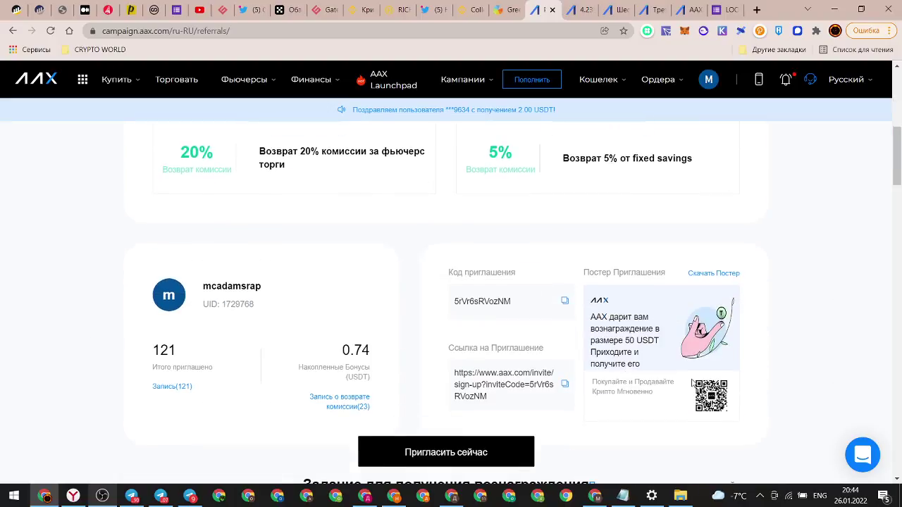